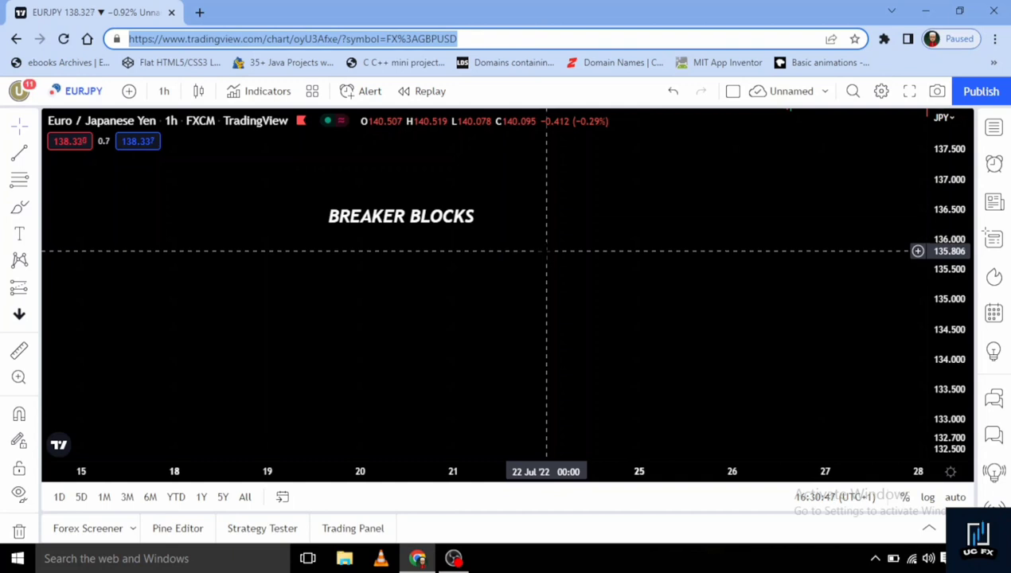
Step: Draw a rectangle zone from about 134.227 to 133.929 at the pullback low of the zigzag sketch
left_click_drag(584, 239, 460, 207)
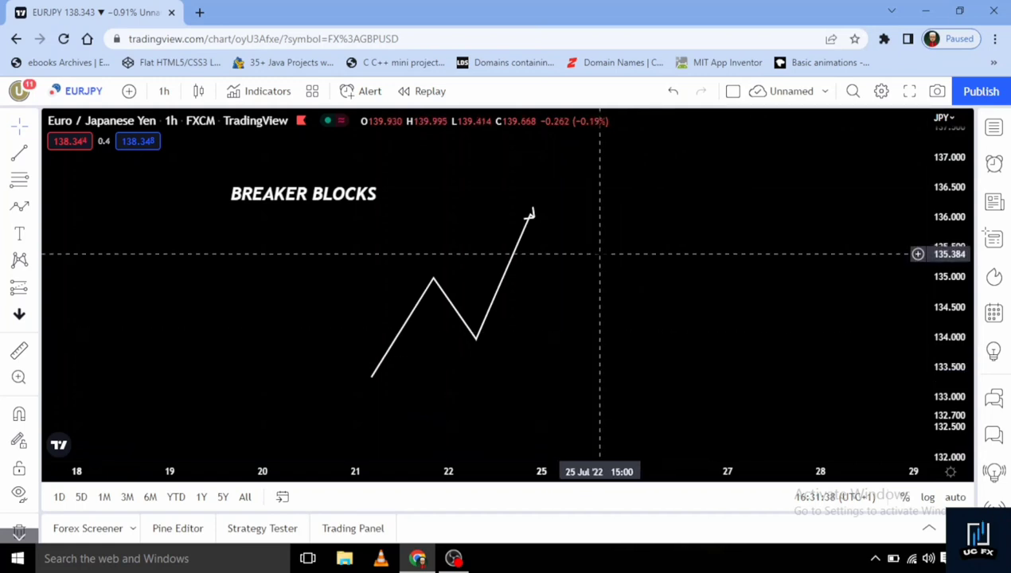
scroll(573, 291, "up", 1)
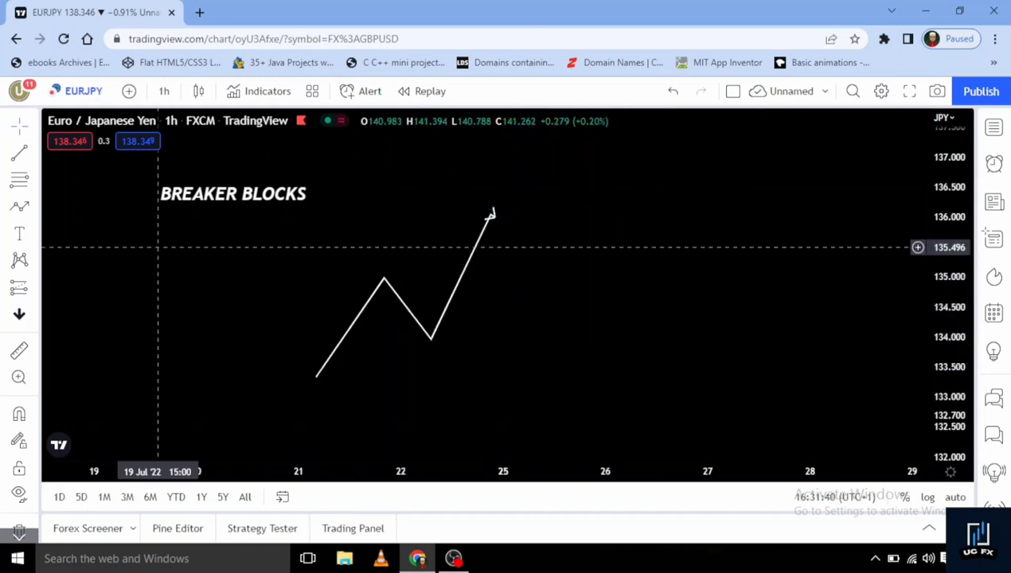
left_click(34, 209)
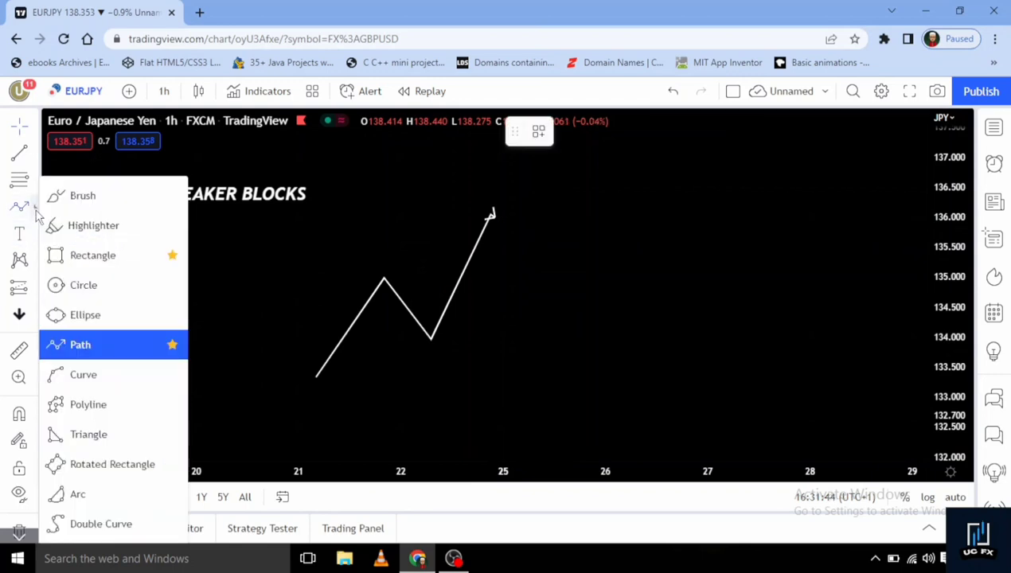
left_click(100, 257)
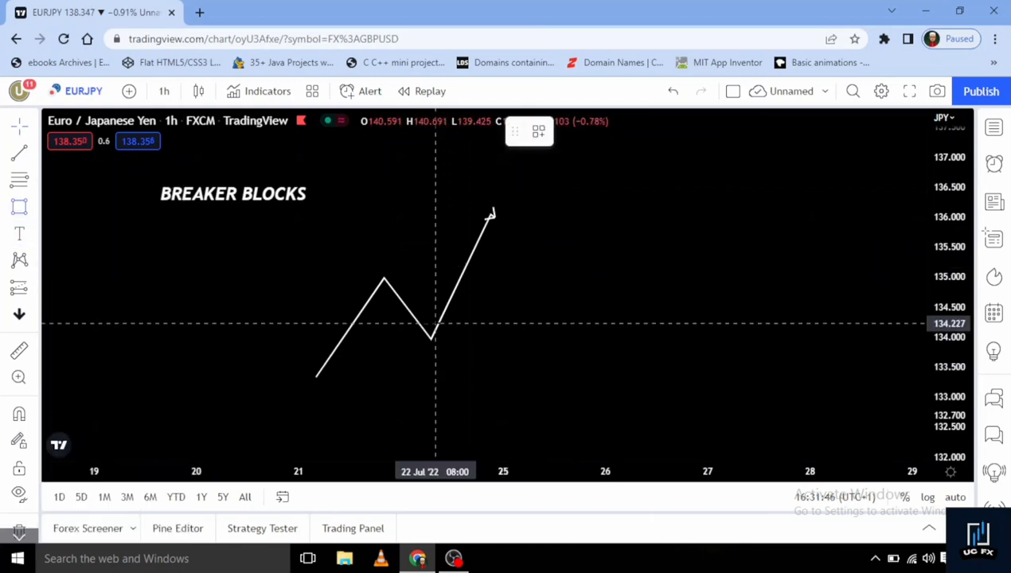
mouse_move(436, 324)
left_mouse_down()
mouse_move(501, 349)
mouse_move(511, 343)
left_mouse_up()
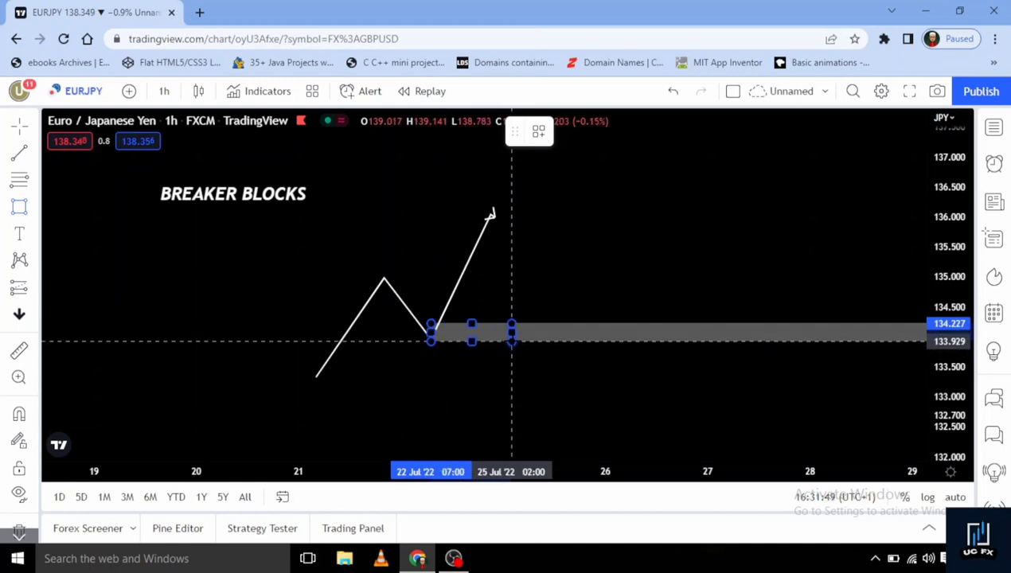
left_click(521, 389)
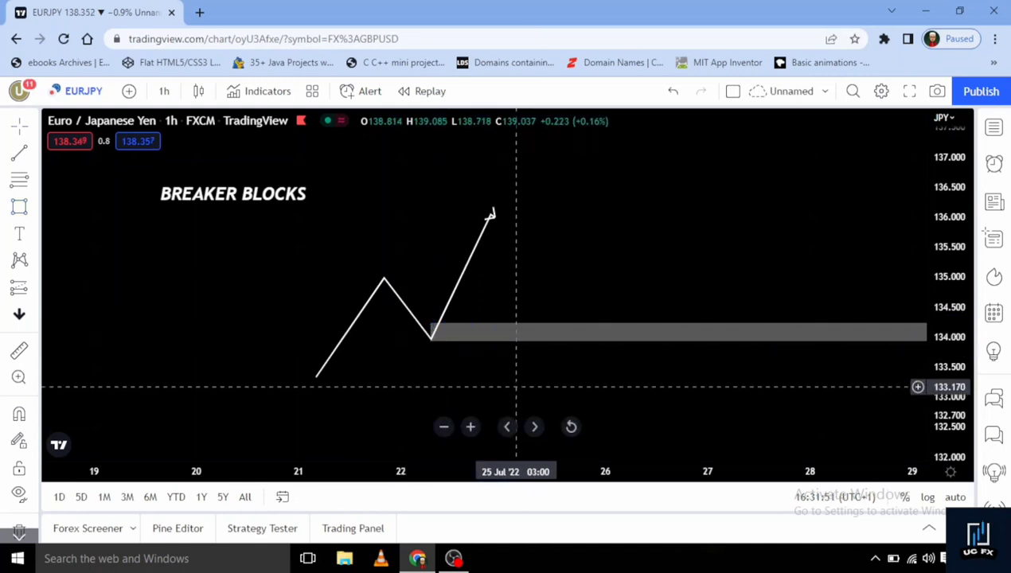
Step: Draw an arrowed path from the sketch's peak at about 136.000 down through the grey zone to about 133.200
left_click(36, 213)
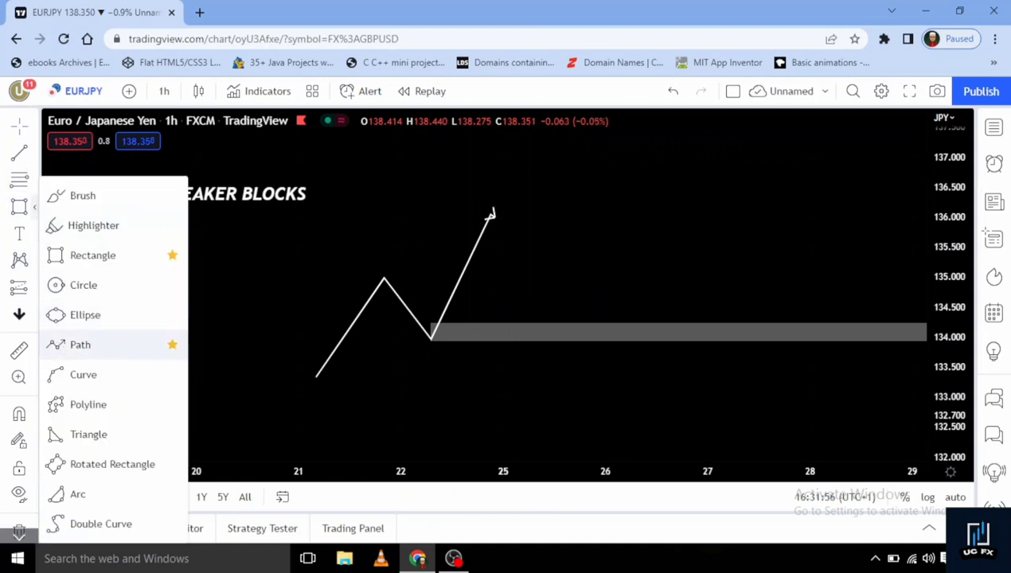
left_click(80, 344)
left_click(491, 215)
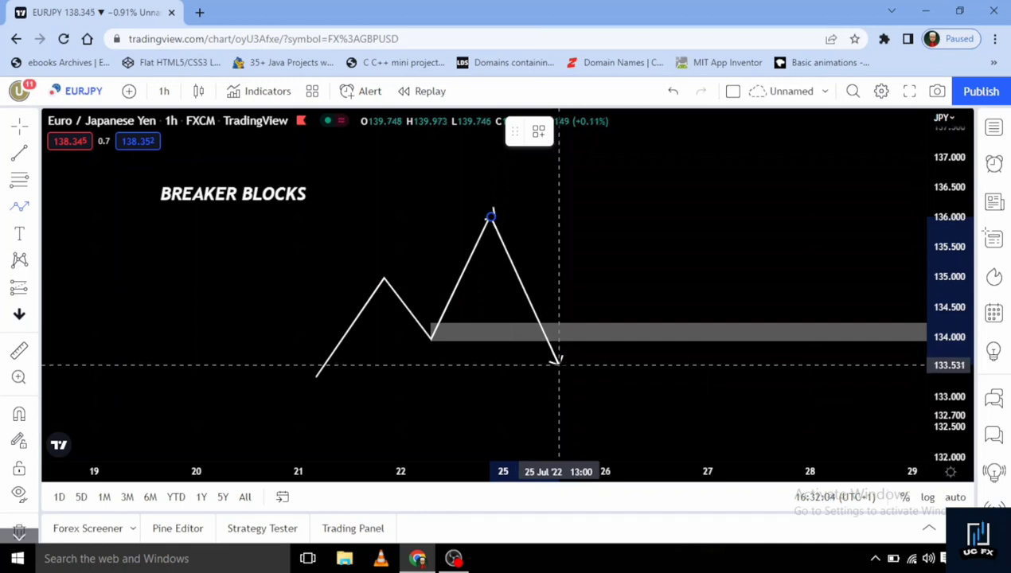
left_click(580, 385)
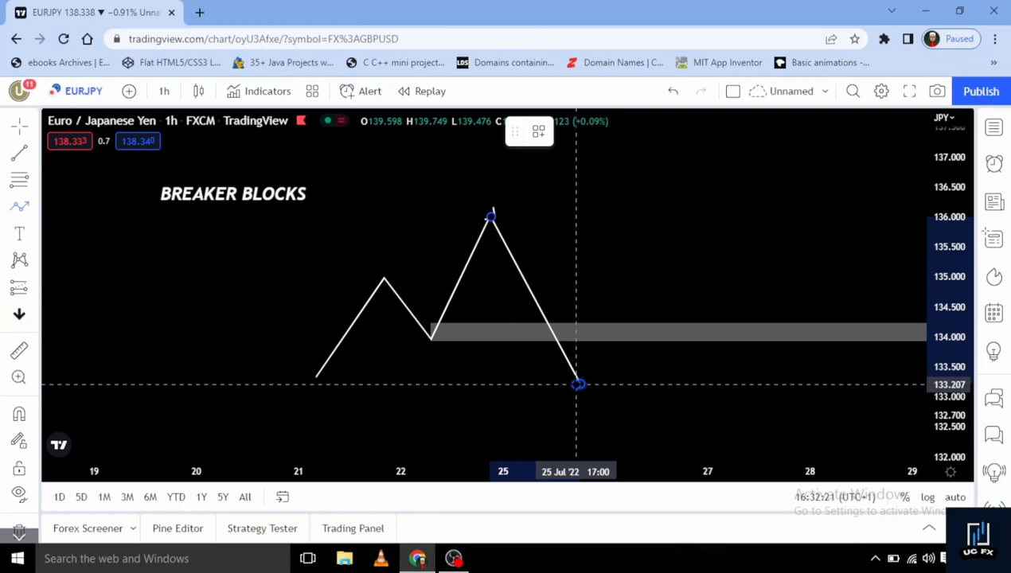
left_click(580, 384)
left_click(639, 394)
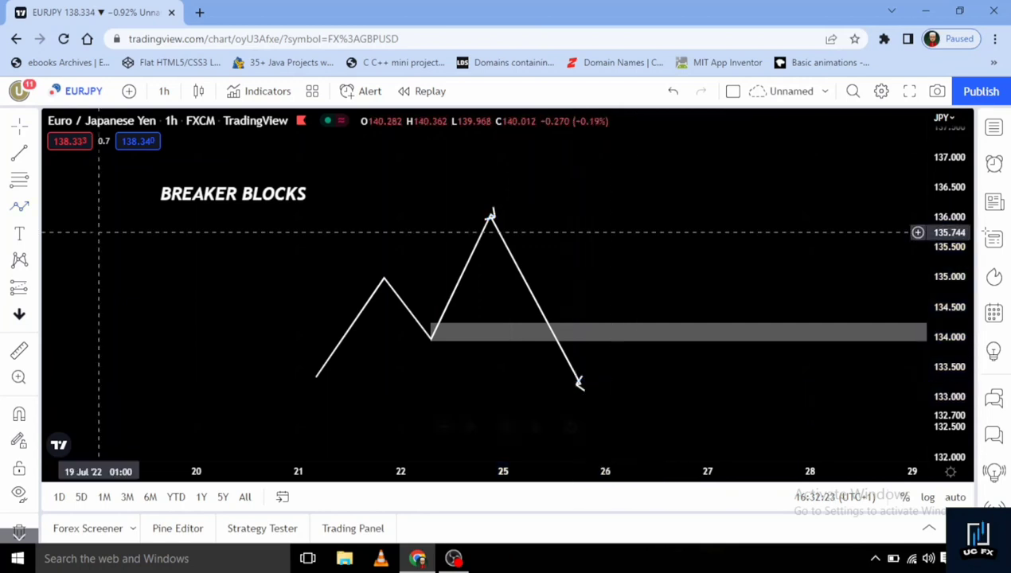
Step: Add the text label "BB" and position it inside the grey zone just after the pullback low
left_click(458, 330)
key("BackSpace")
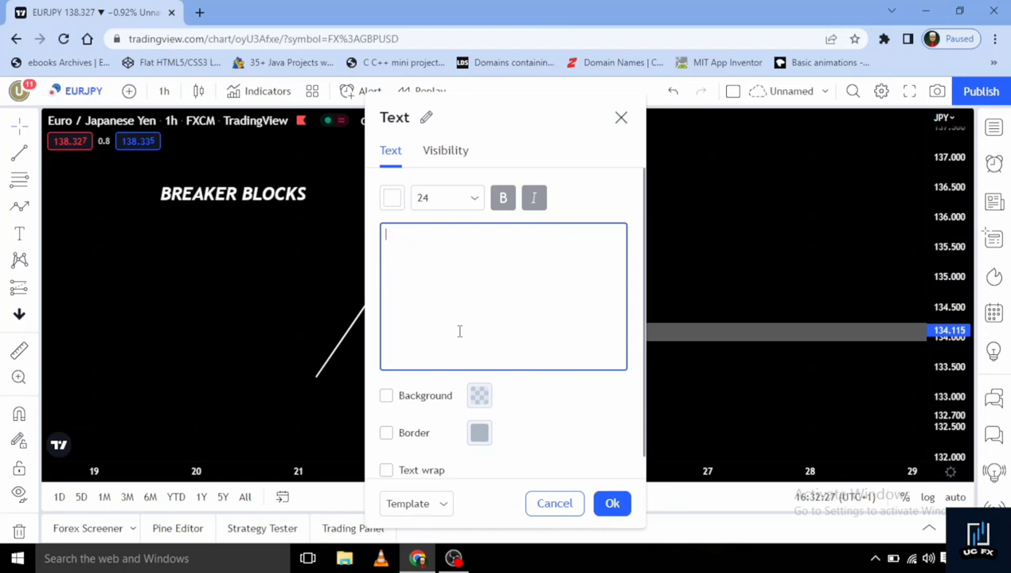
type("BB")
left_click(610, 502)
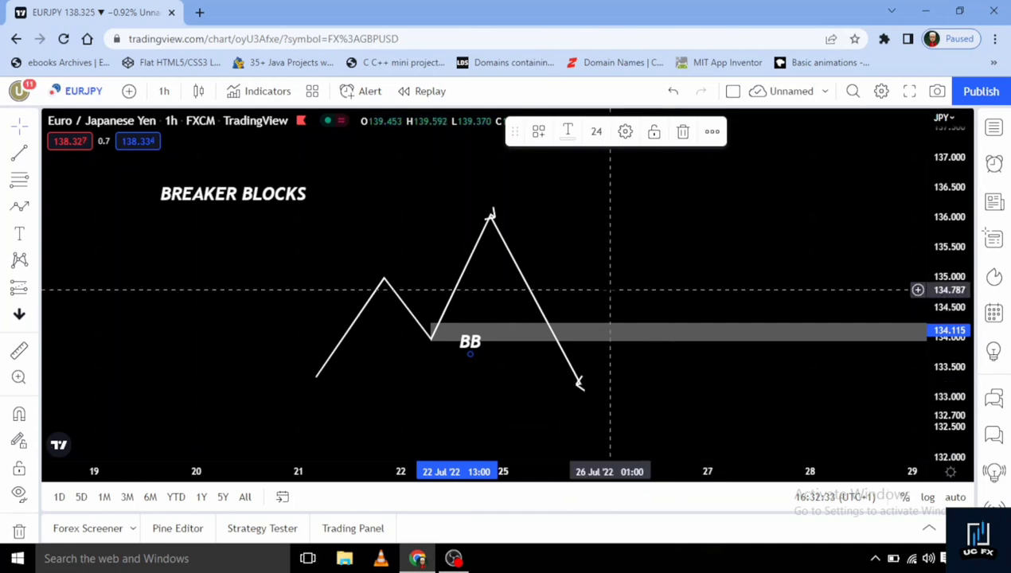
mouse_move(471, 343)
left_mouse_down()
mouse_move(469, 333)
mouse_move(486, 333)
left_mouse_up()
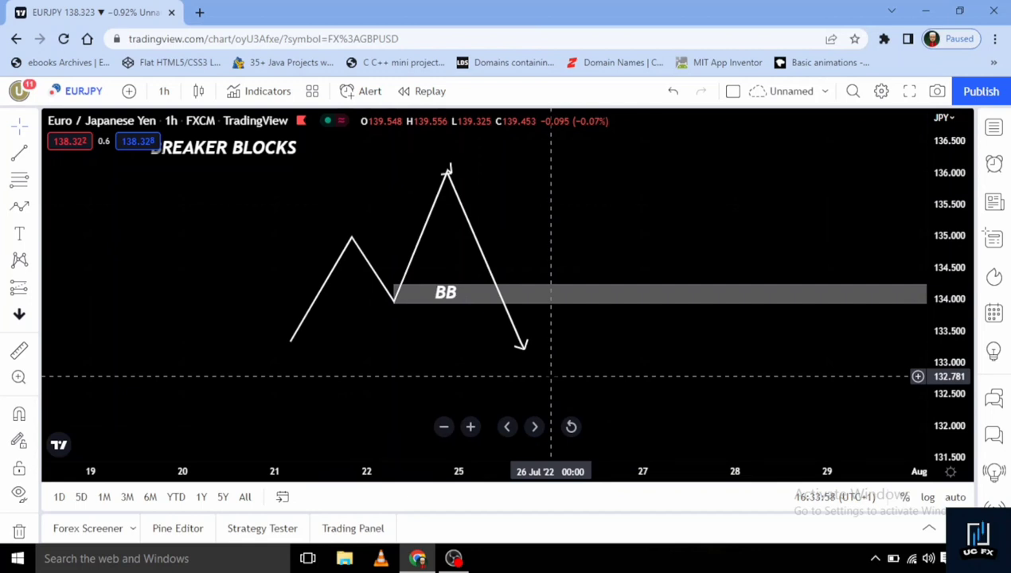
scroll(429, 354, "up", 2)
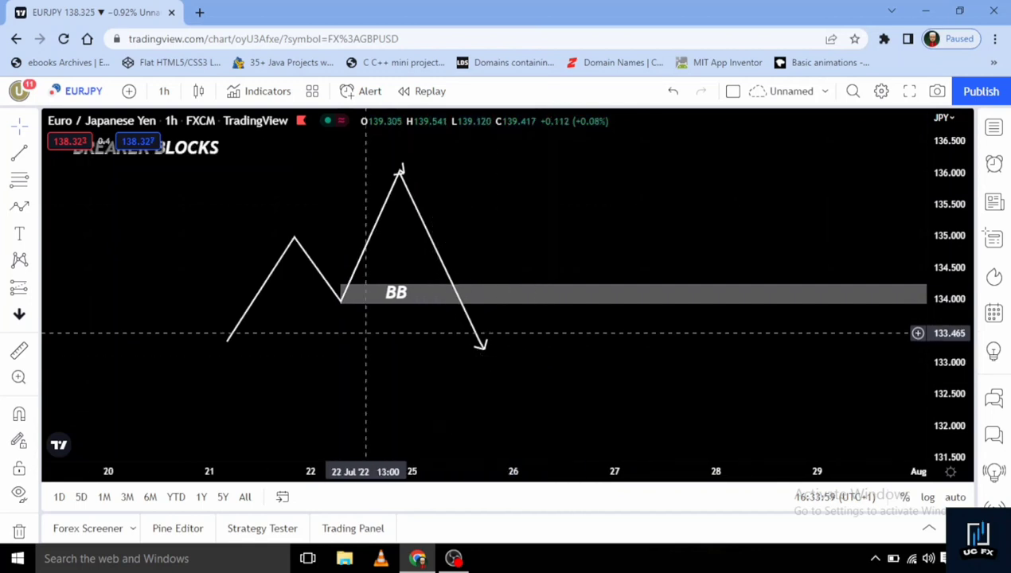
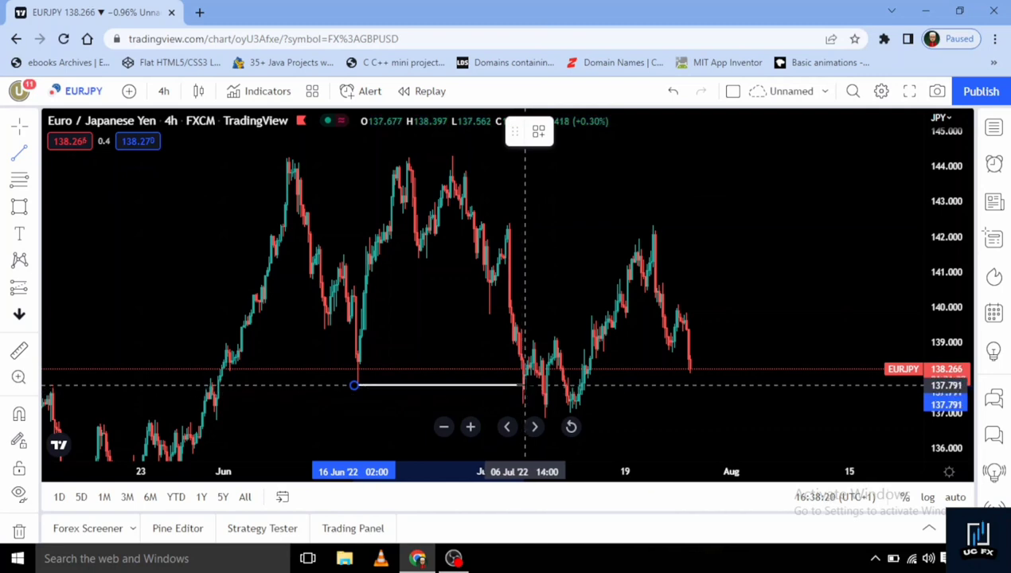
Step: Finish the horizontal trend line at about 137.791 from the 16 June low to 6 July and label it "BOS" underneath
left_click(524, 386)
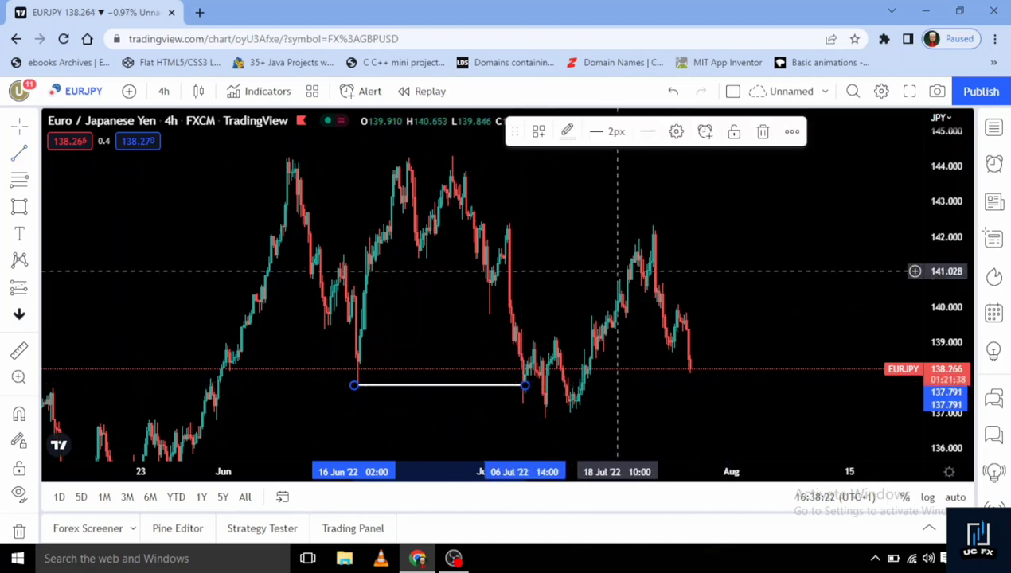
left_click(19, 233)
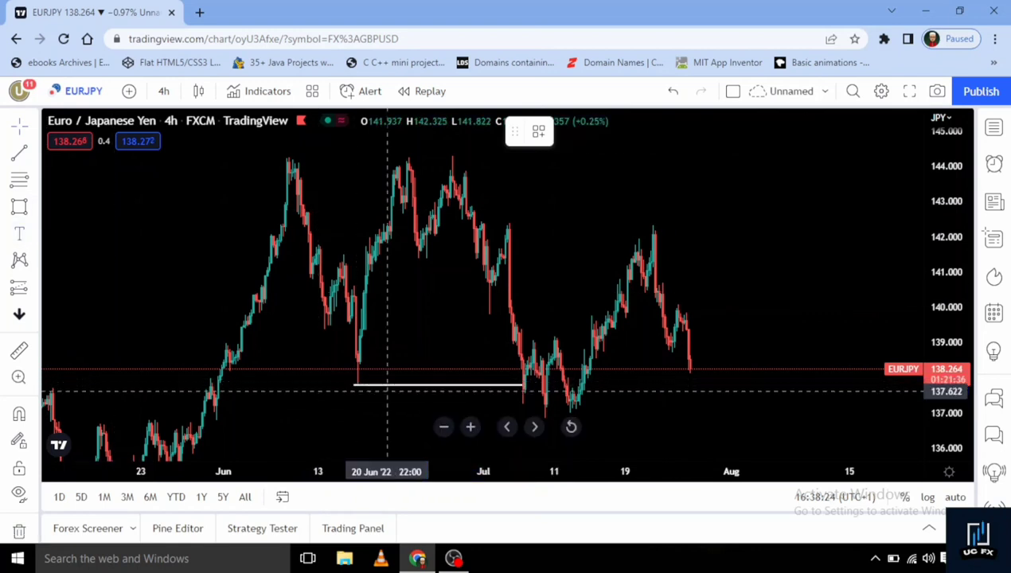
left_click(401, 402)
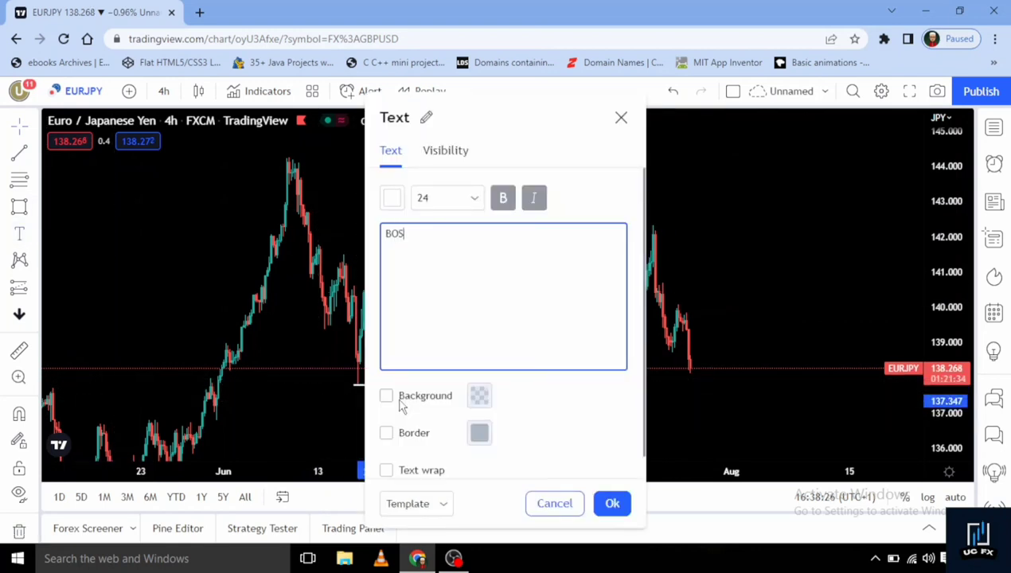
left_click(613, 503)
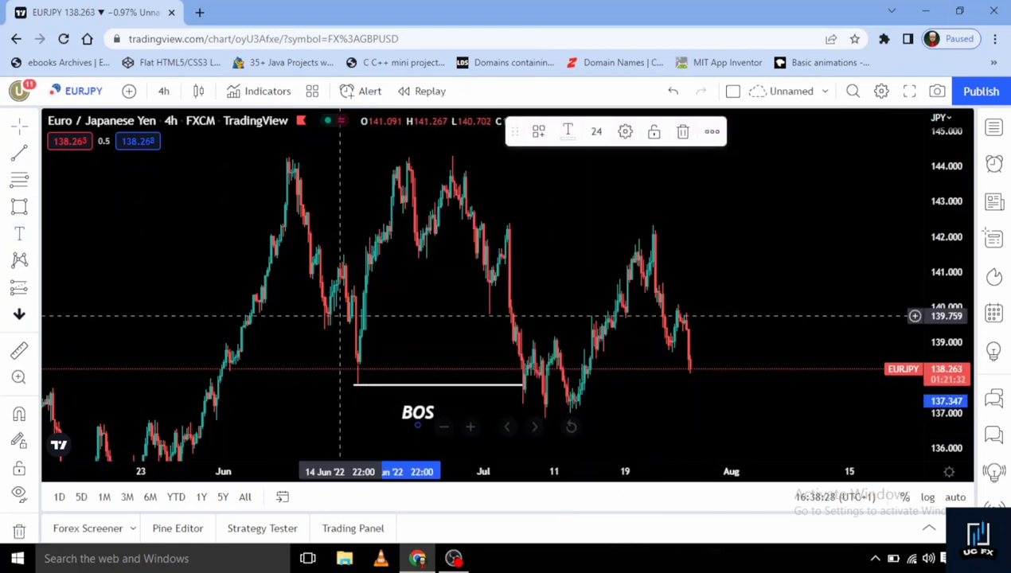
left_click_drag(420, 430, 437, 415)
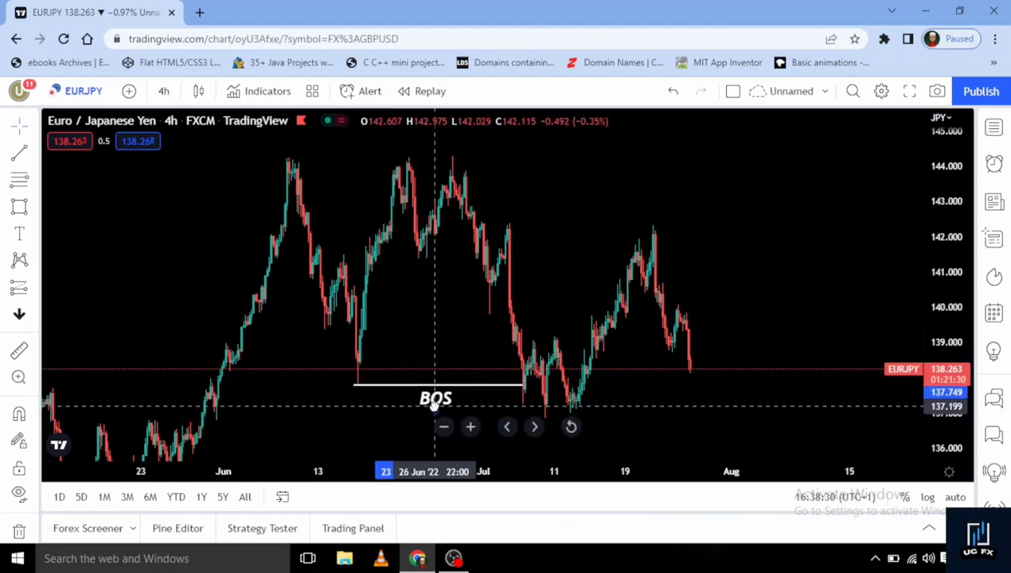
left_click(382, 301)
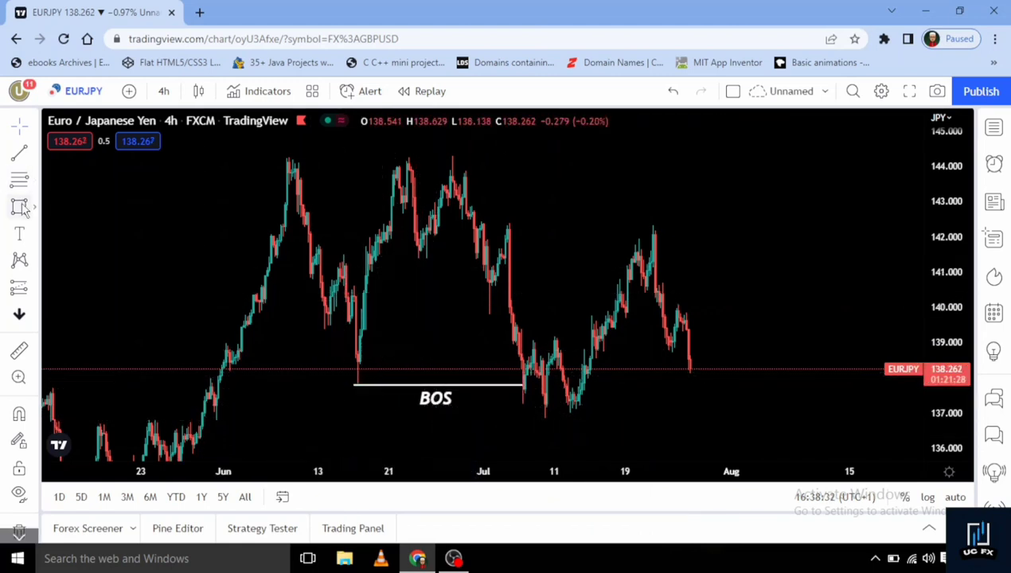
Step: Draw a rectangle zone from about 141.769 to 142.234 at the 5 July swing high before the sharp drop
left_click(20, 207)
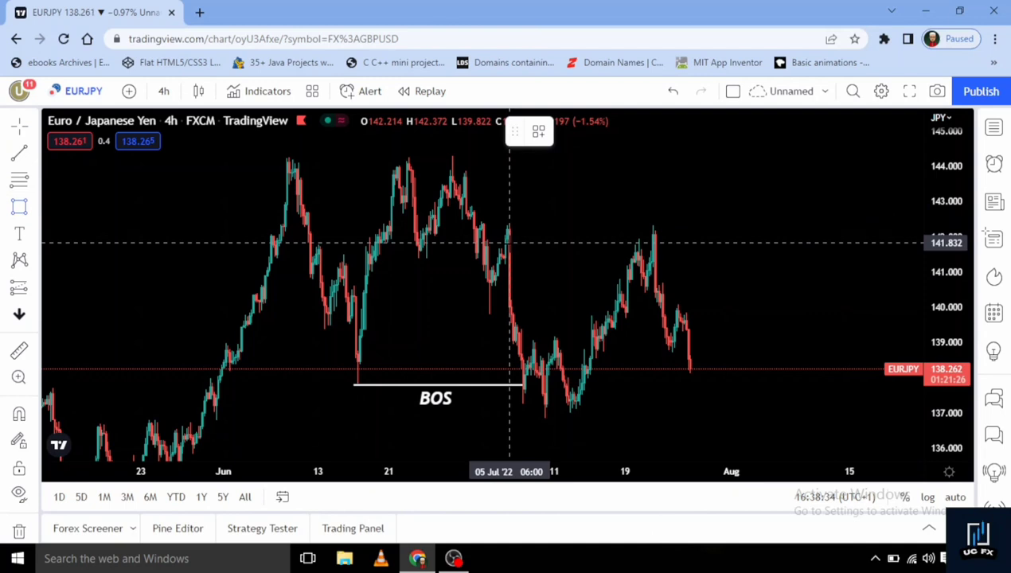
mouse_move(509, 245)
left_mouse_down()
mouse_move(510, 226)
mouse_move(519, 228)
left_mouse_up()
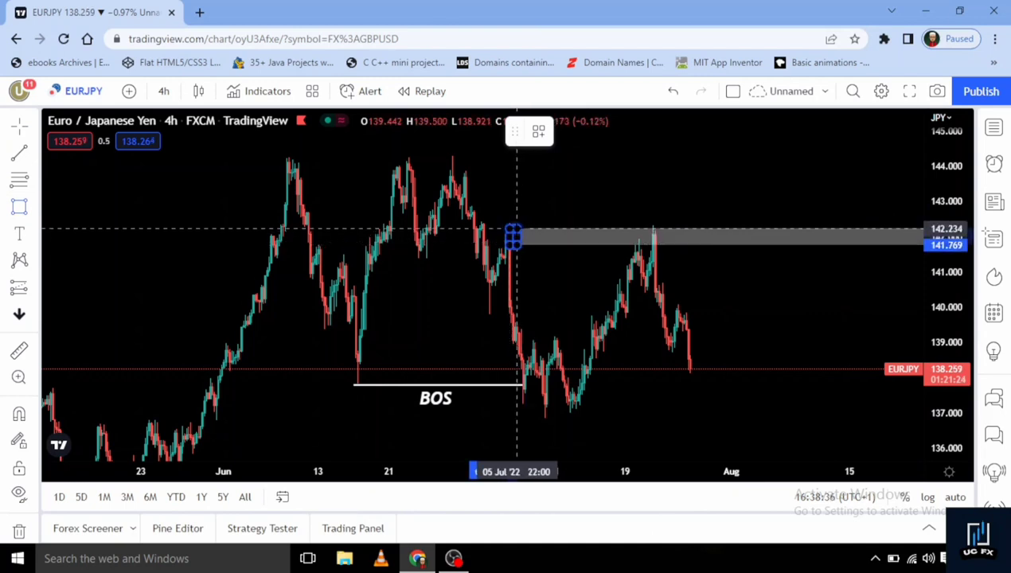
left_click(557, 278)
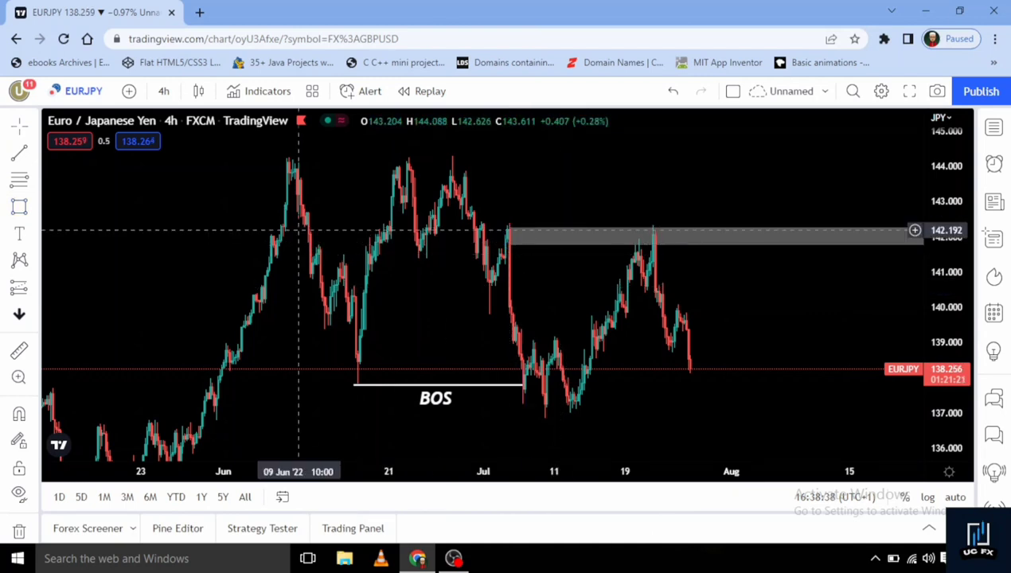
Step: Switch the chart to the 1-hour timeframe and draw a rectangle zone from about 139.960 to 139.704 at the 19 July low
left_click(163, 91)
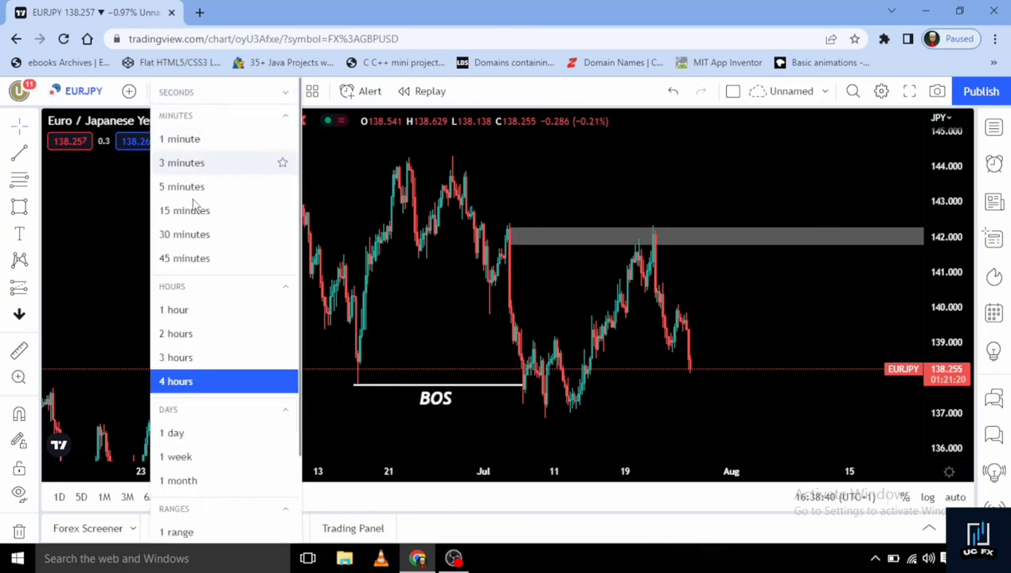
left_click(185, 316)
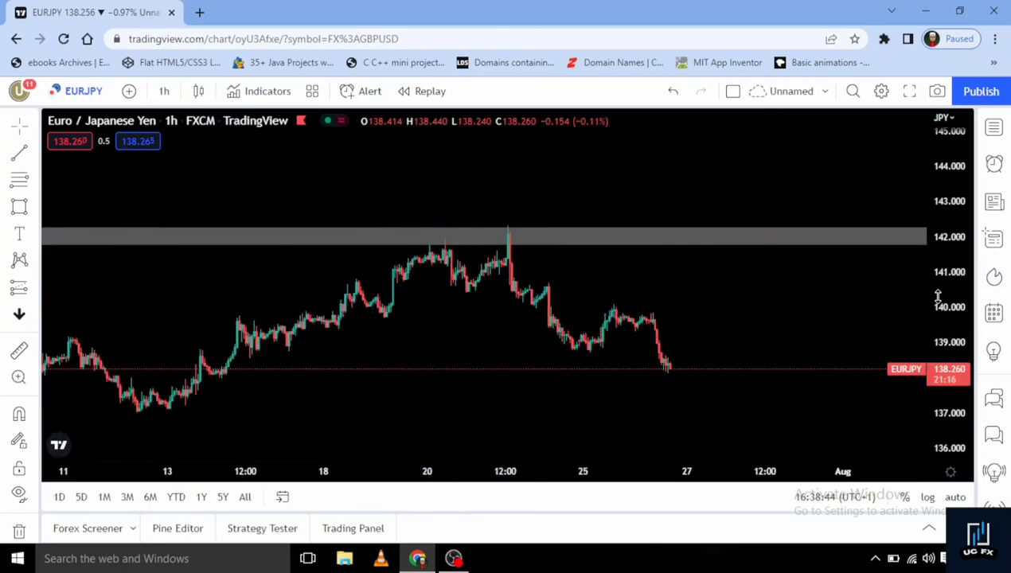
left_click_drag(932, 288, 931, 246)
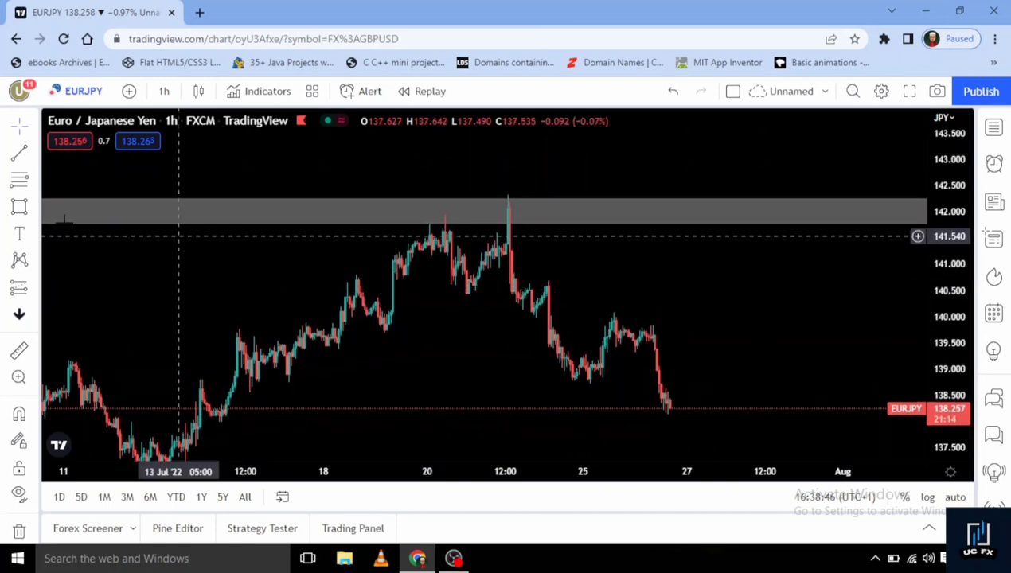
left_click(20, 207)
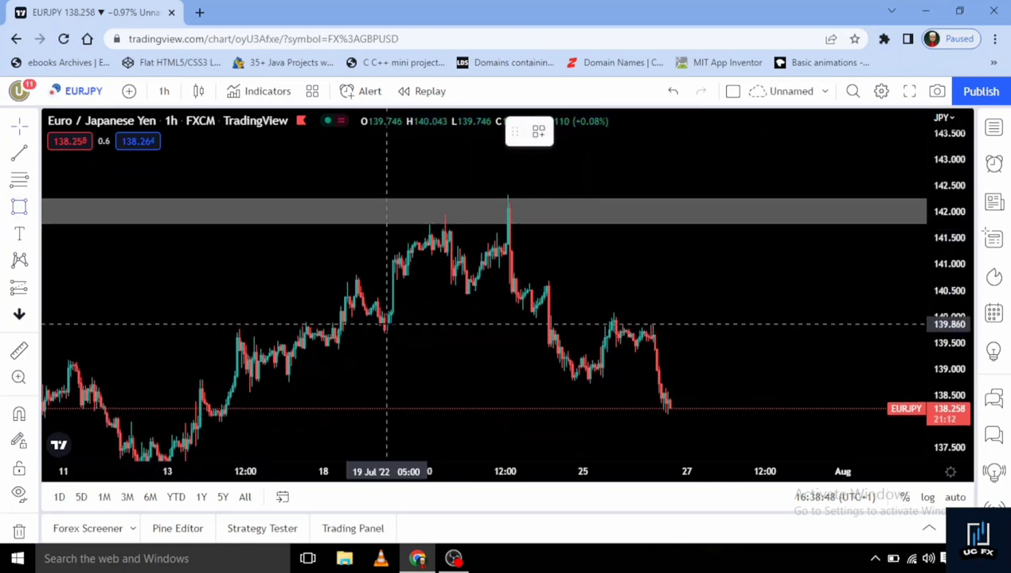
left_click_drag(385, 320, 391, 333)
left_click(434, 354)
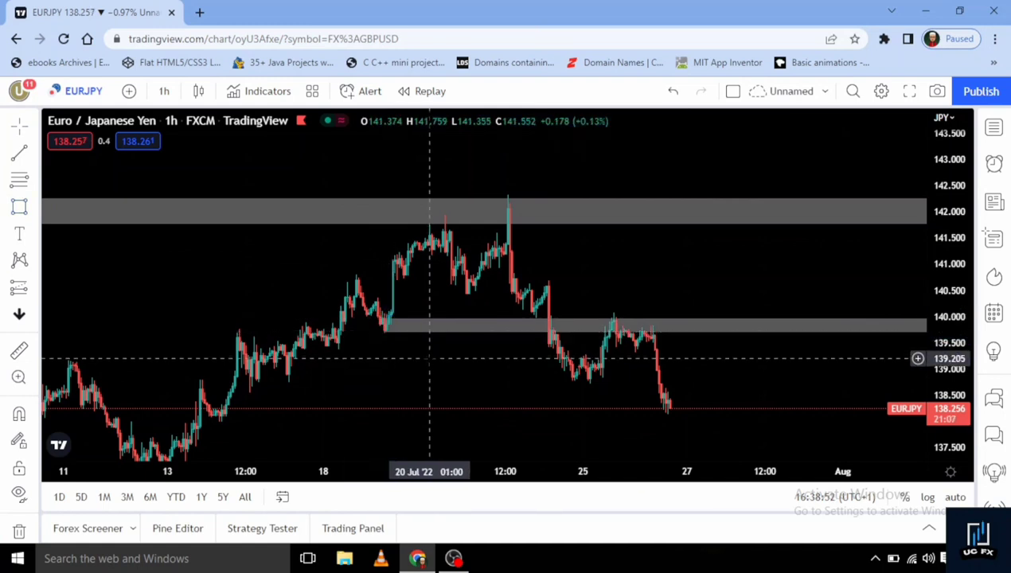
Step: Add the text label "BB" inside the zone that starts at the 19 July low
left_click_drag(949, 355, 947, 322)
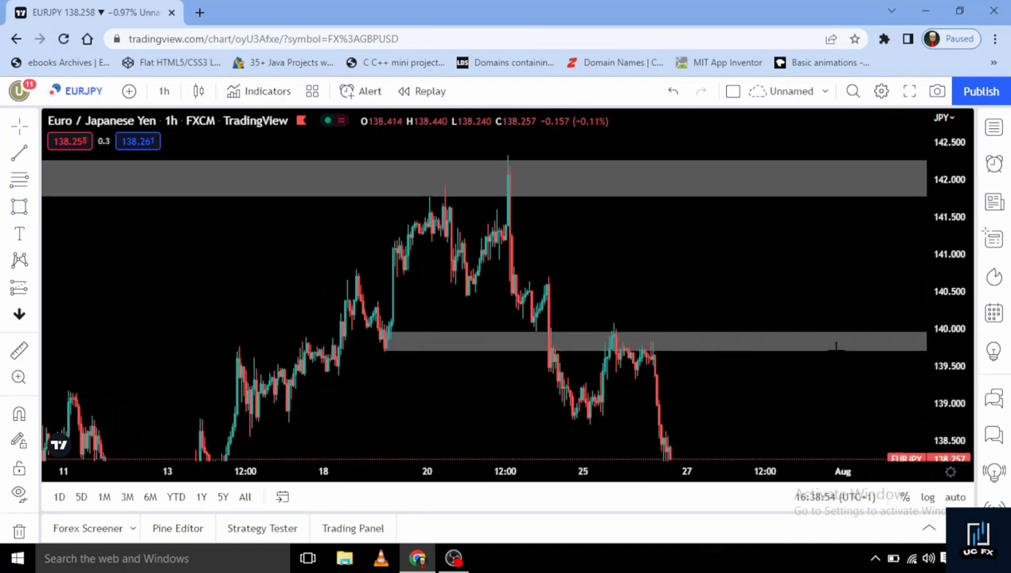
left_click(390, 344)
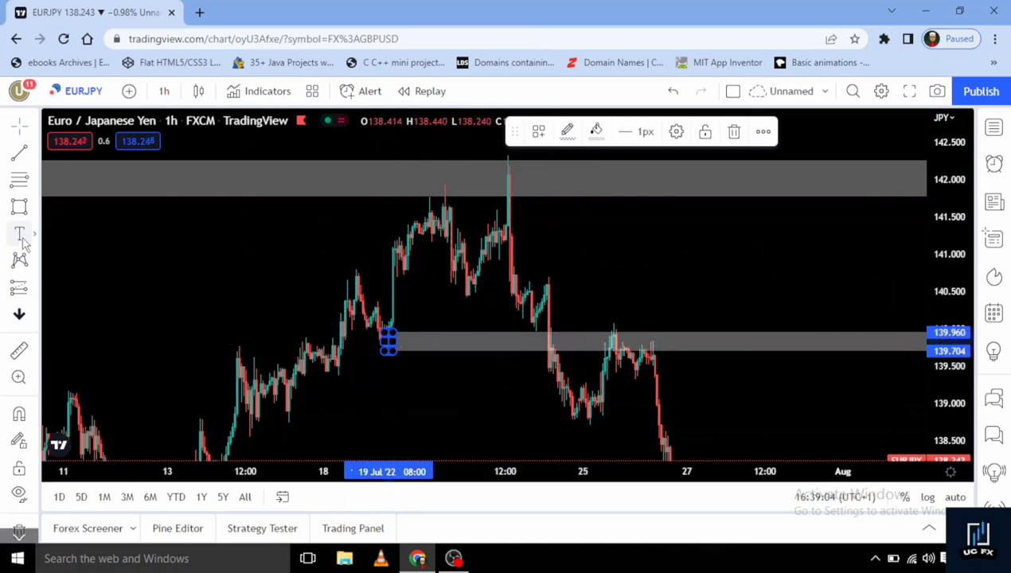
left_click(445, 344)
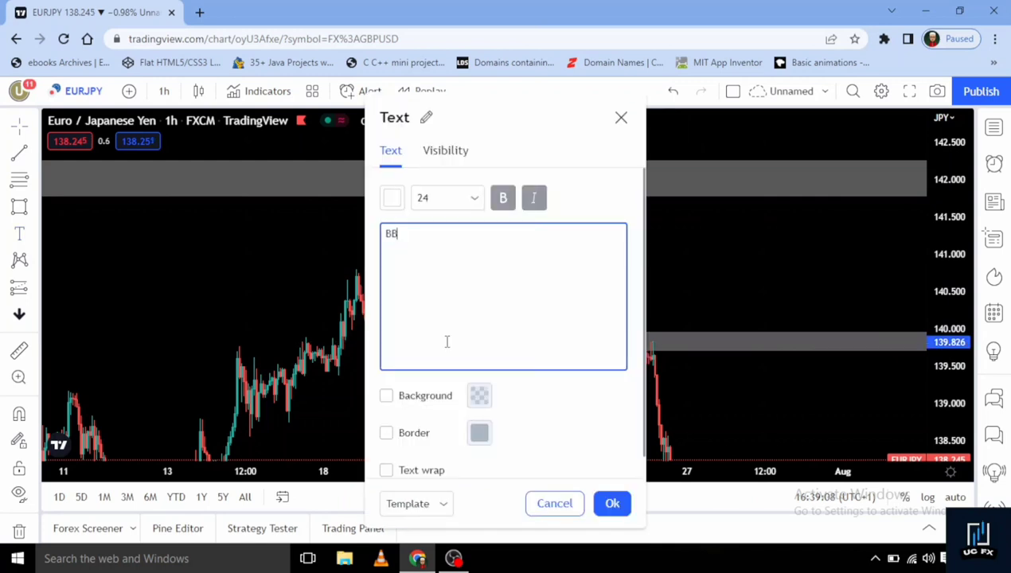
left_click(612, 504)
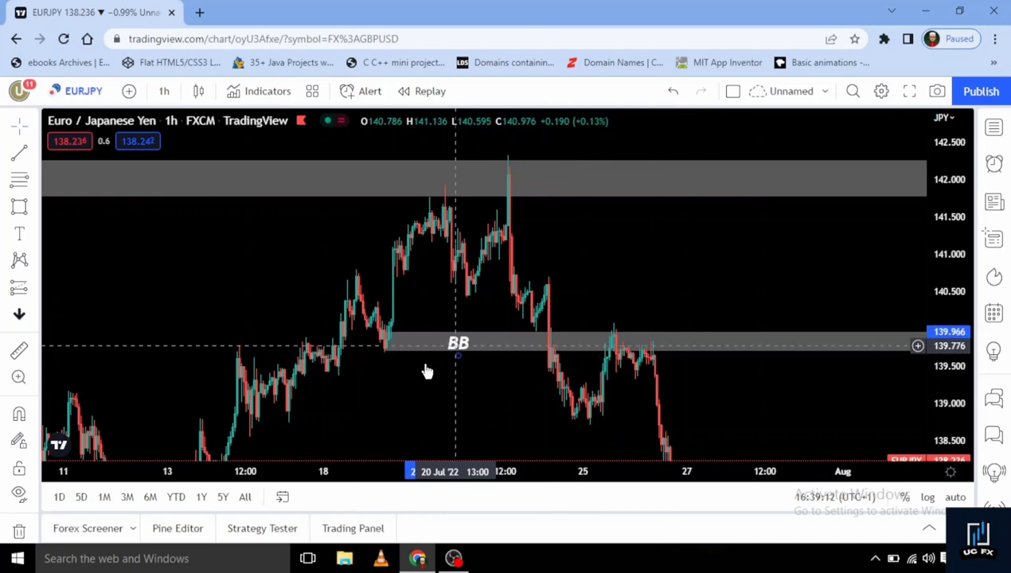
scroll(427, 371, "up", 2)
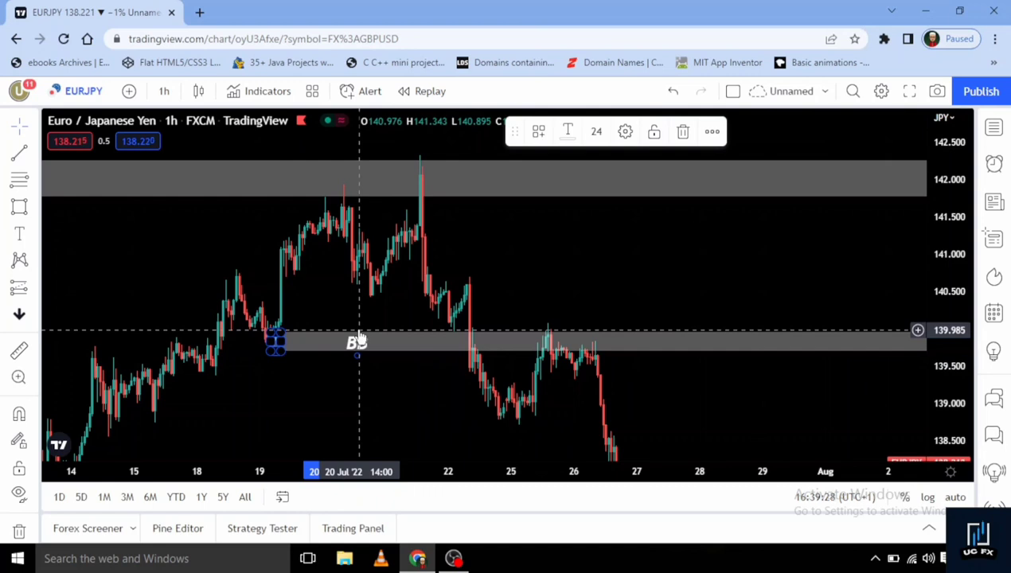
scroll(491, 324, "right", 2)
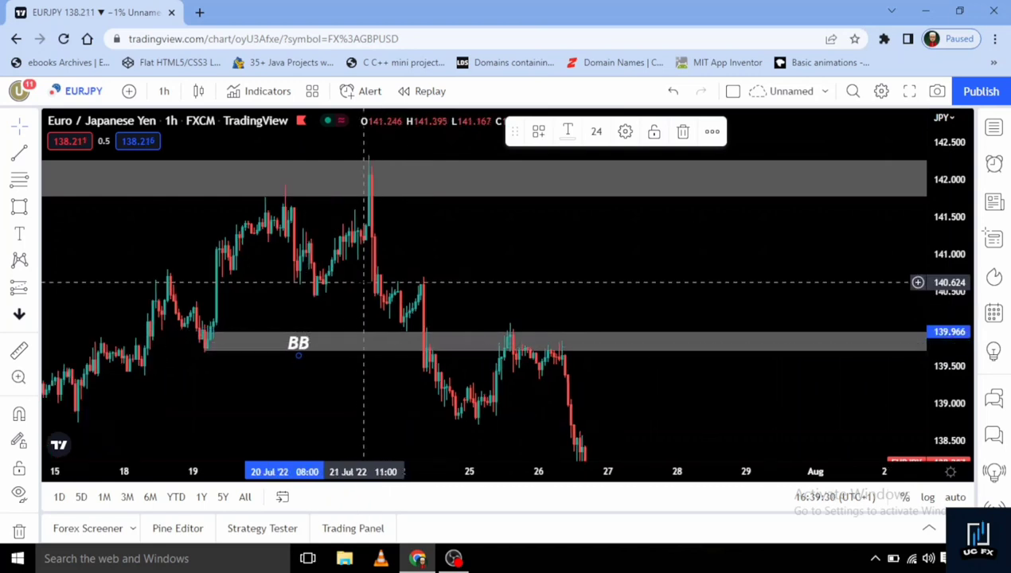
Step: Dismiss the trading advertisement and the ad-free plan offer covering the chart
left_click_drag(948, 249, 949, 275)
scroll(776, 304, "down", 2)
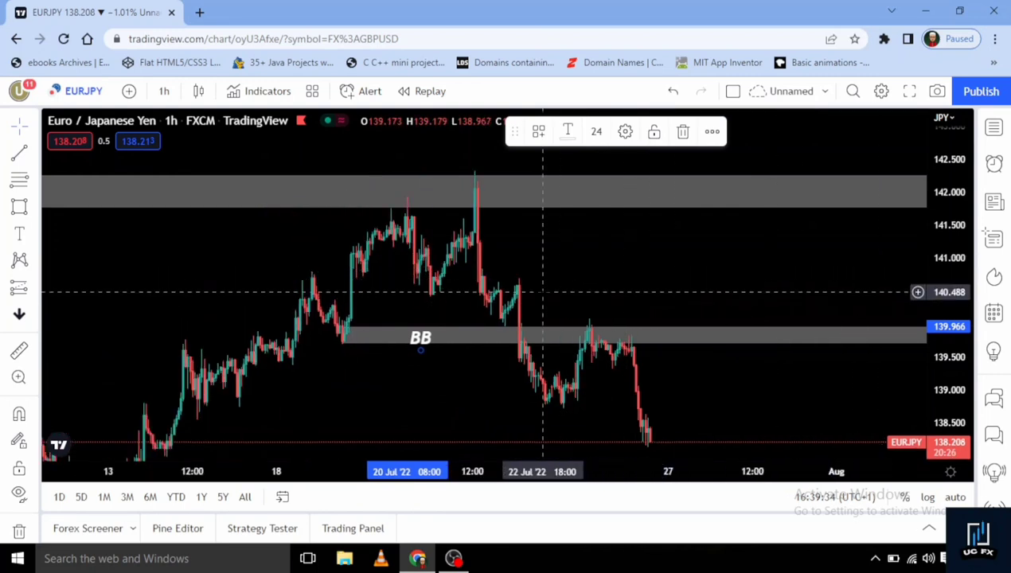
scroll(501, 279, "down", 2)
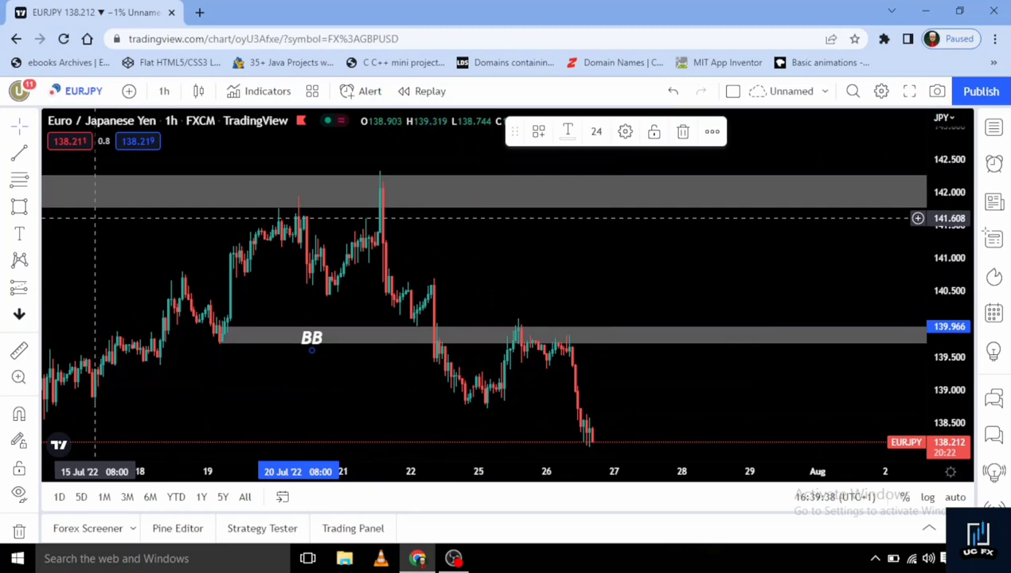
scroll(458, 295, "up", 1)
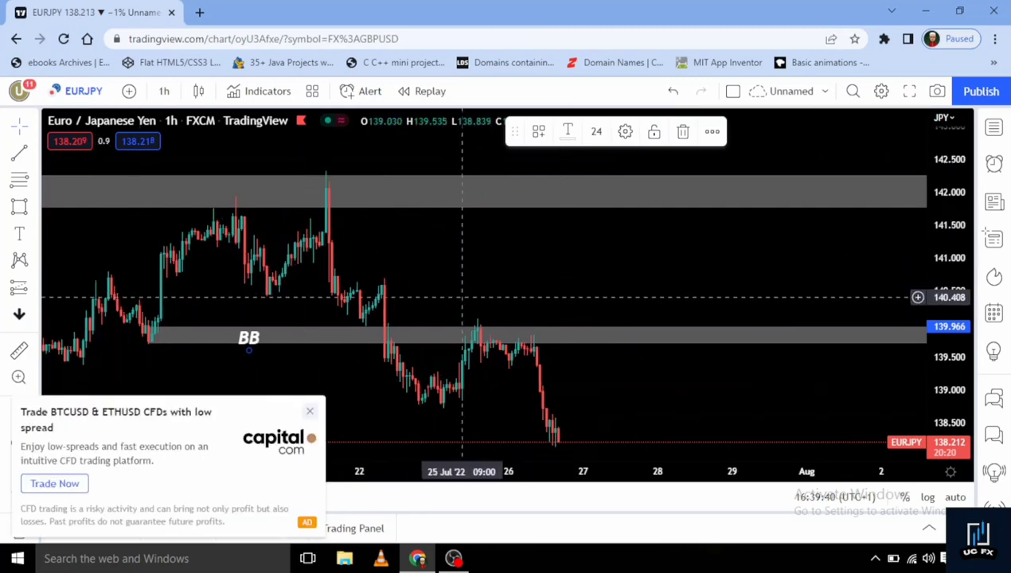
left_click(310, 412)
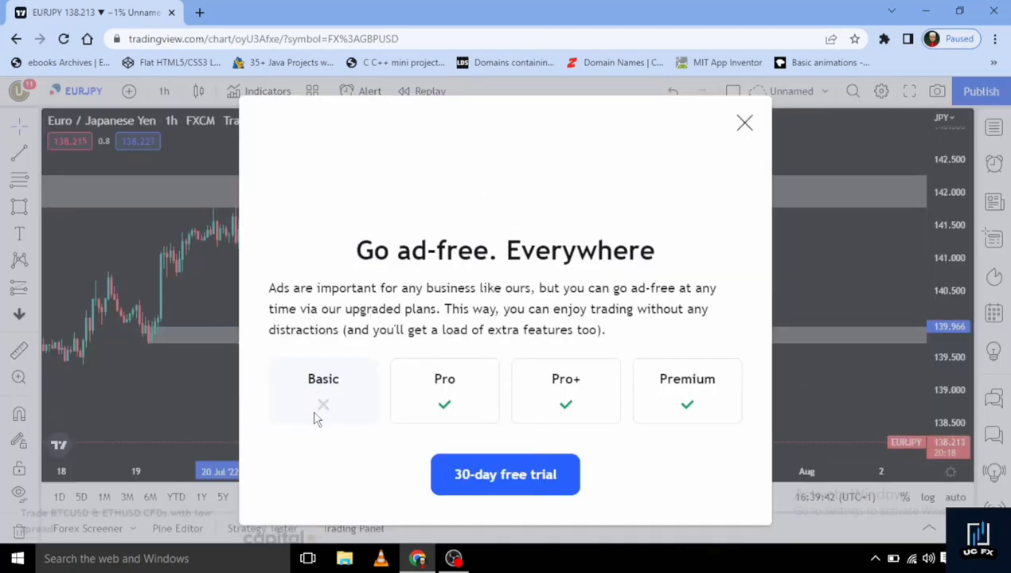
left_click(744, 116)
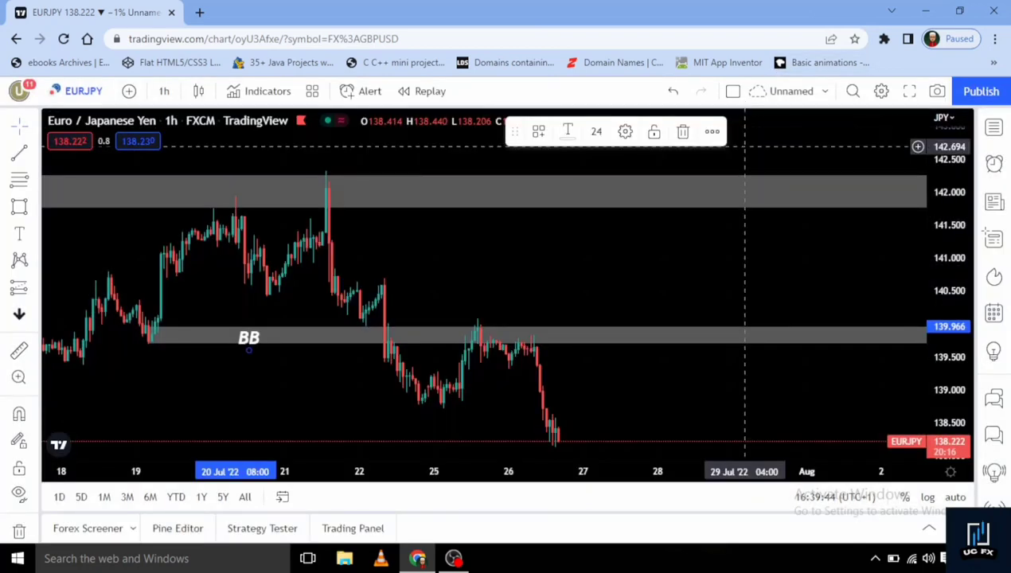
Step: Draw a rectangle zone from about 140.374 to 140.599 at the 22 July swing high before the drop
scroll(952, 290, "up", 2)
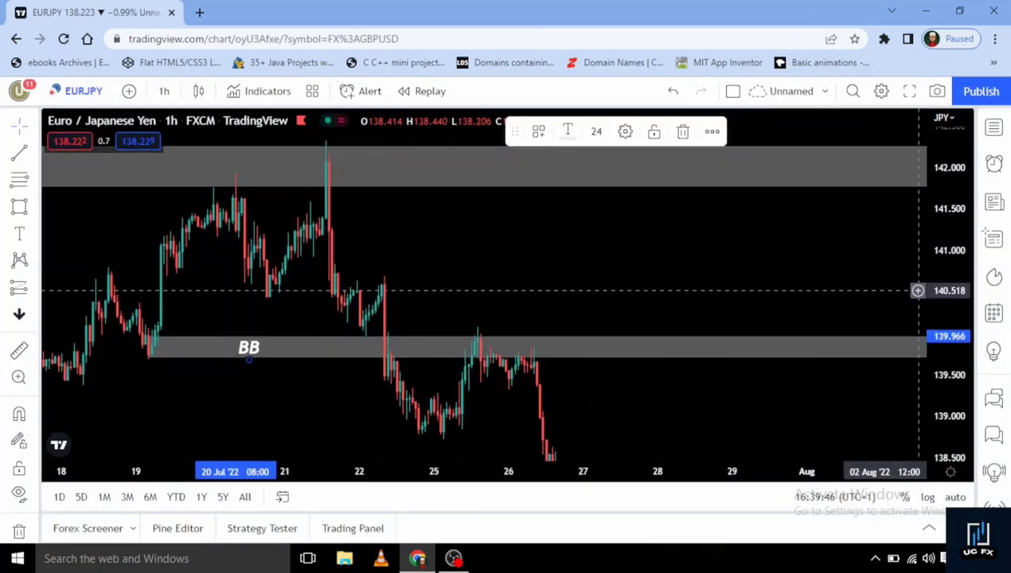
left_click(426, 265)
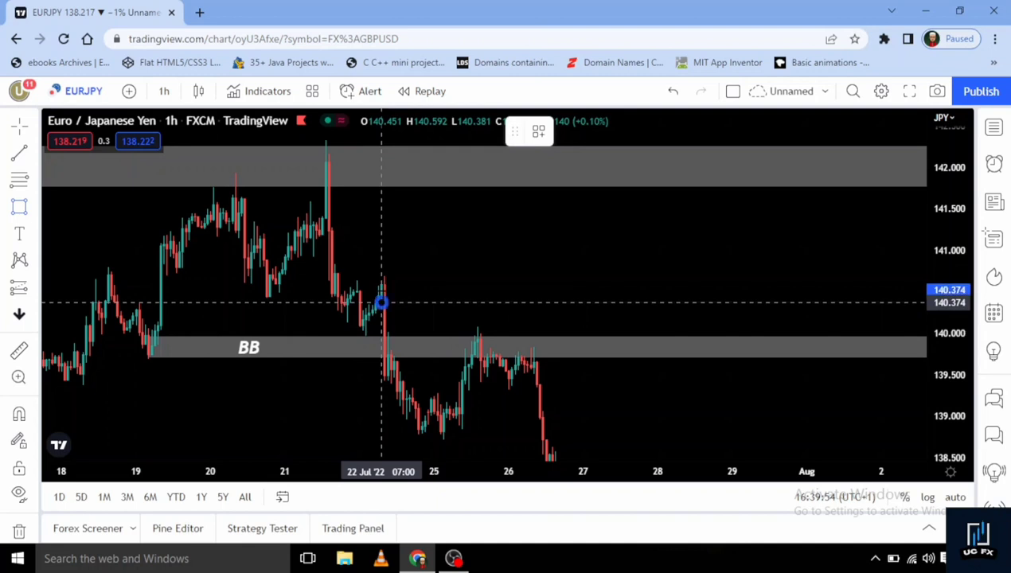
left_click_drag(382, 302, 383, 284)
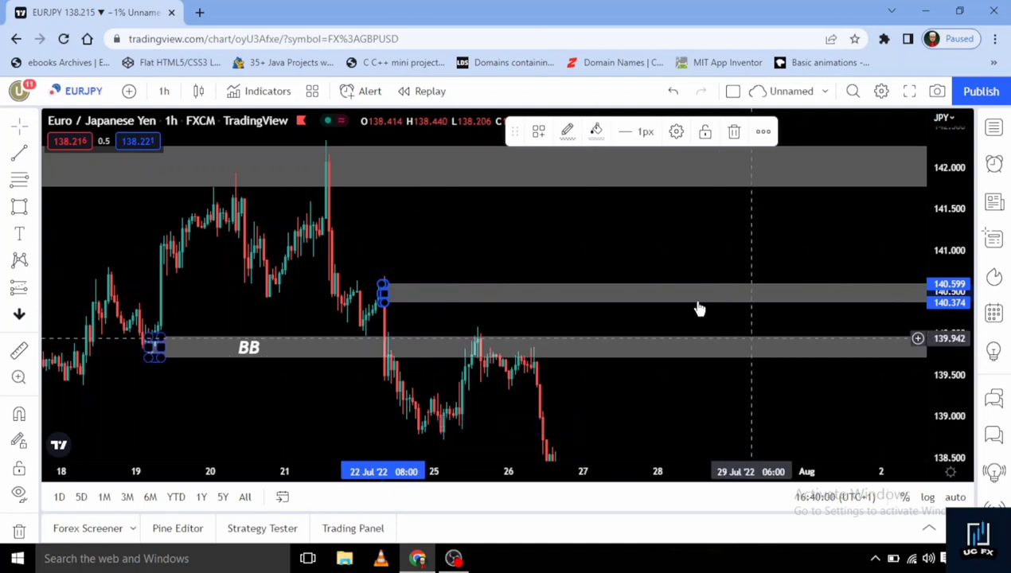
Step: Draw a Fibonacci retracement from the 22 July high at about 140.661 down to about 138.729
left_click_drag(620, 215, 669, 198)
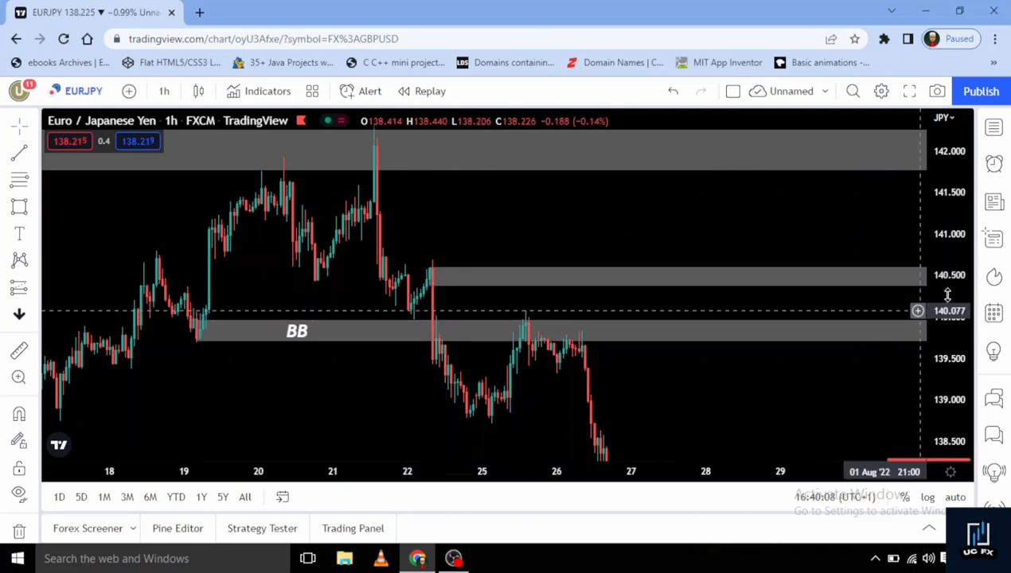
left_click_drag(947, 295, 948, 334)
scroll(706, 373, "down", 2)
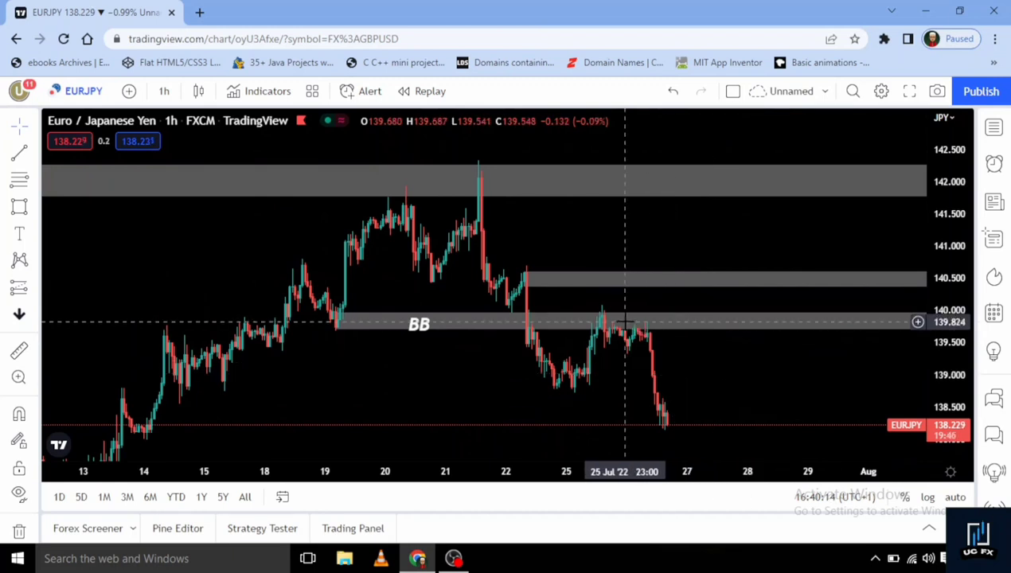
scroll(565, 263, "up", 2)
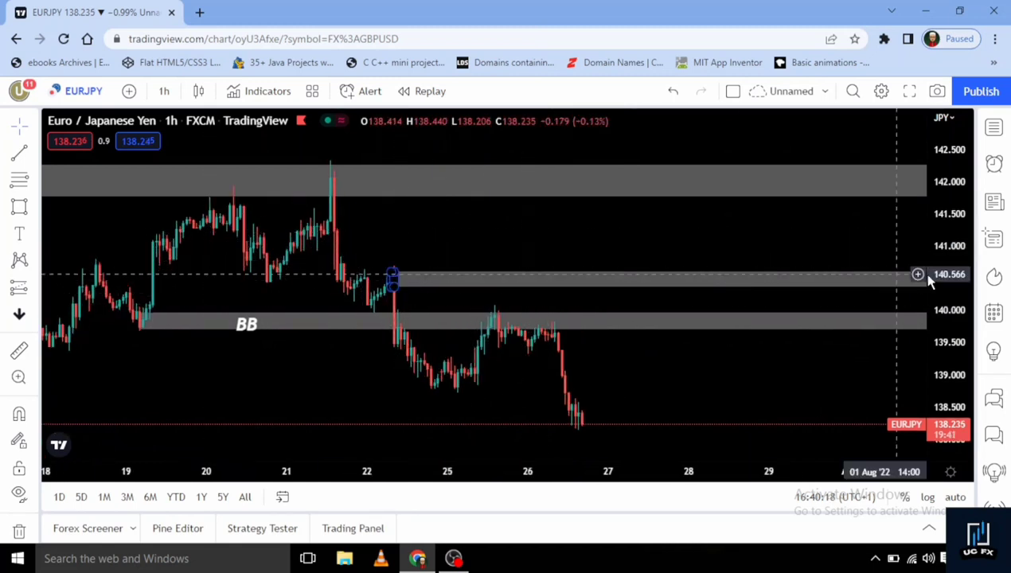
scroll(959, 273, "up", 1)
scroll(959, 273, "up", 1)
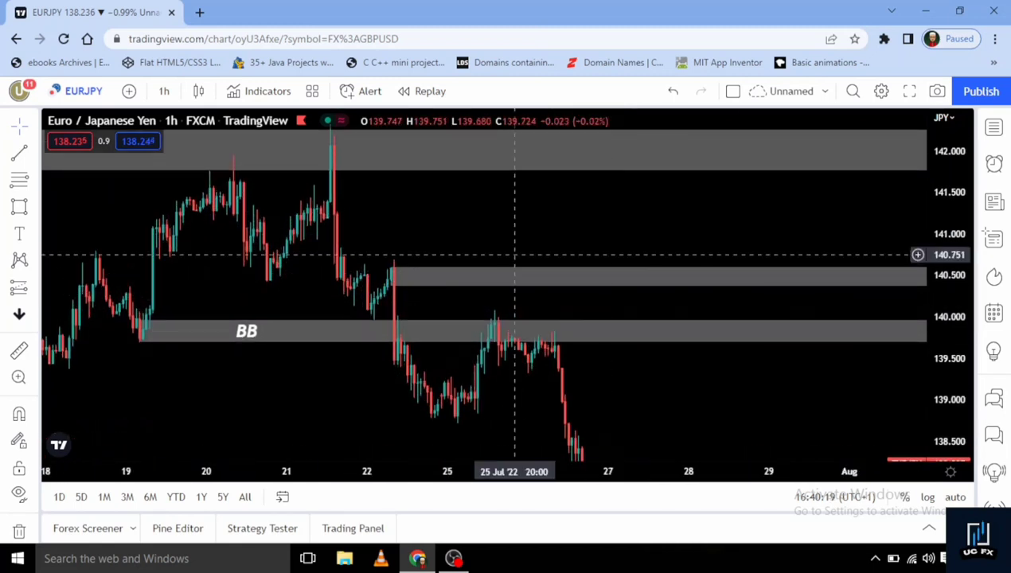
left_click(19, 179)
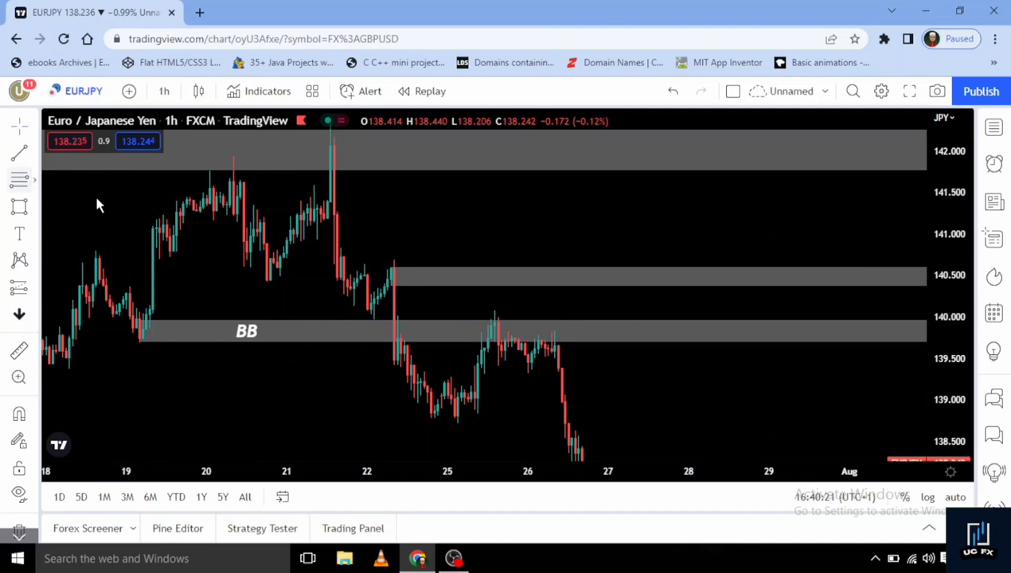
left_click(391, 262)
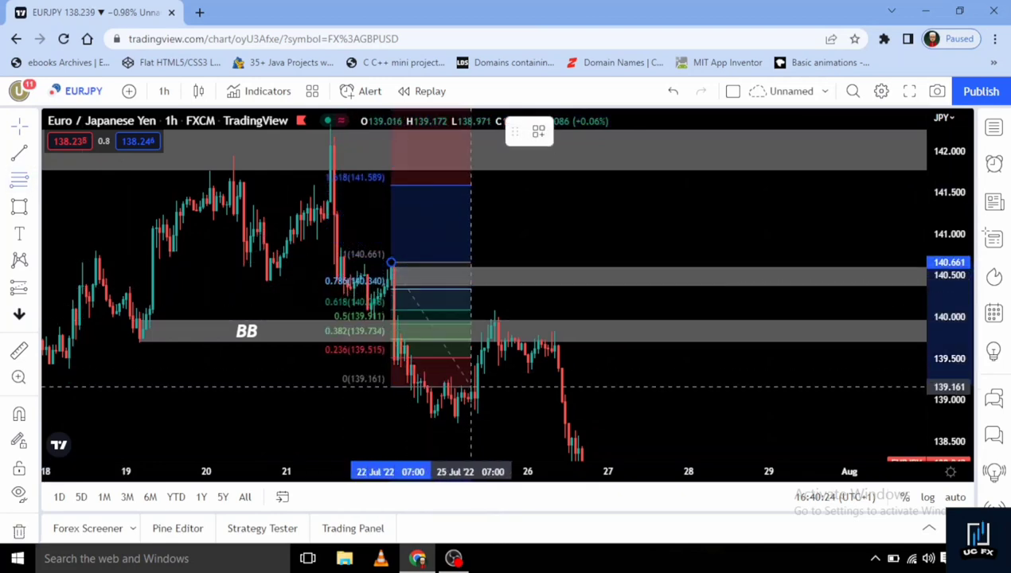
left_click(634, 429)
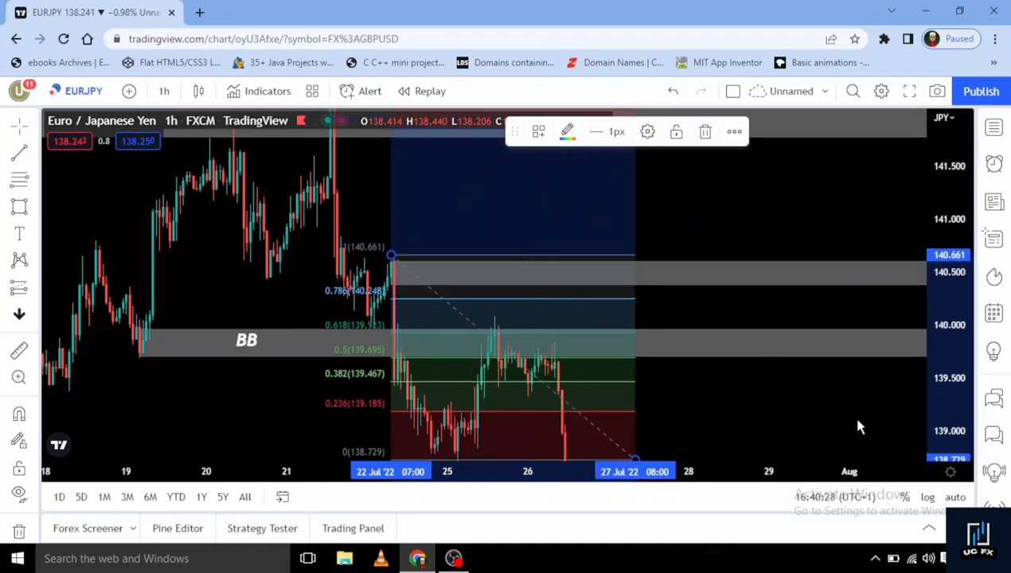
Step: Delete the Fibonacci retracement drawn from the 22 July high
left_click_drag(739, 390, 754, 343)
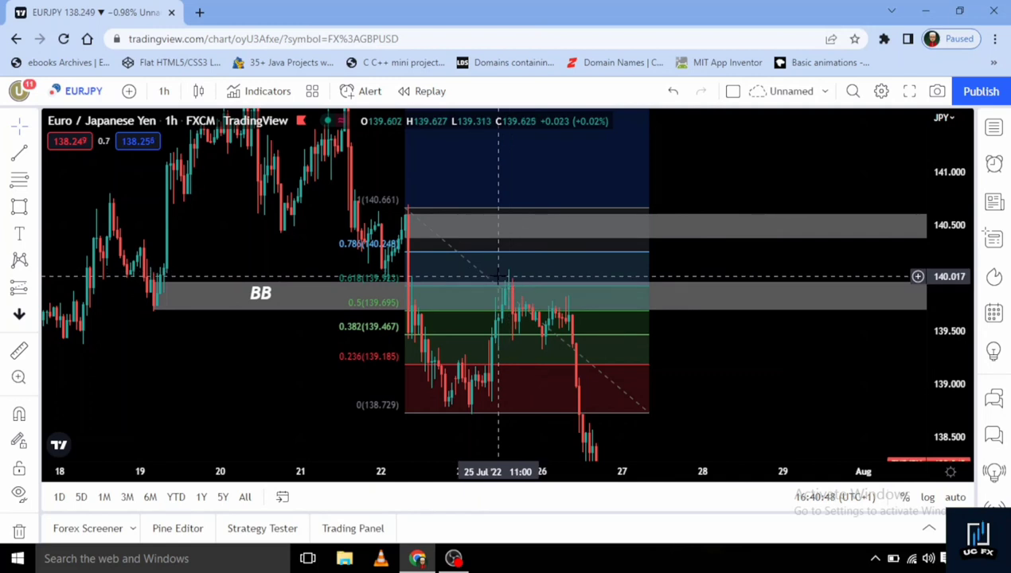
left_click(535, 255)
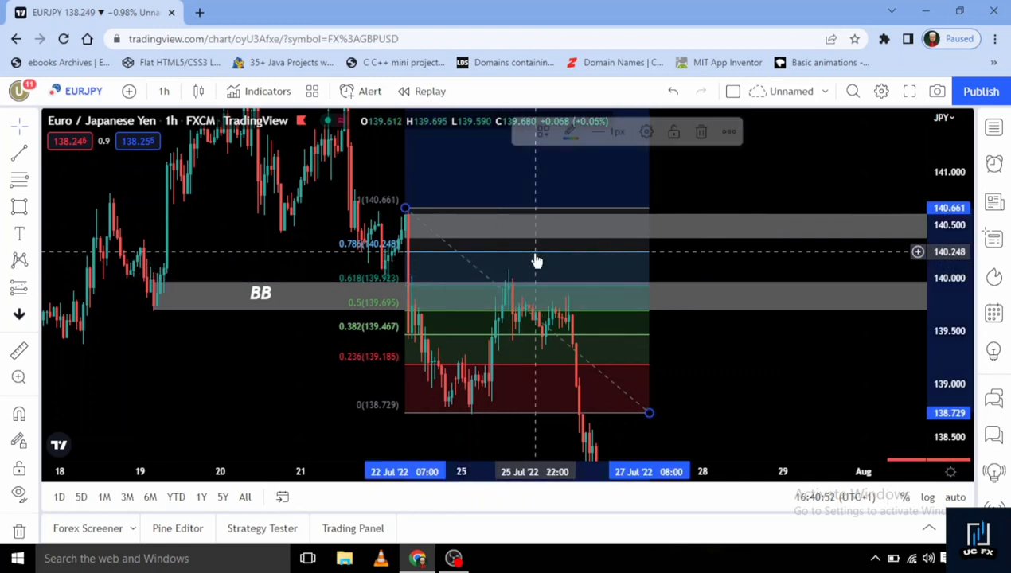
left_click(705, 133)
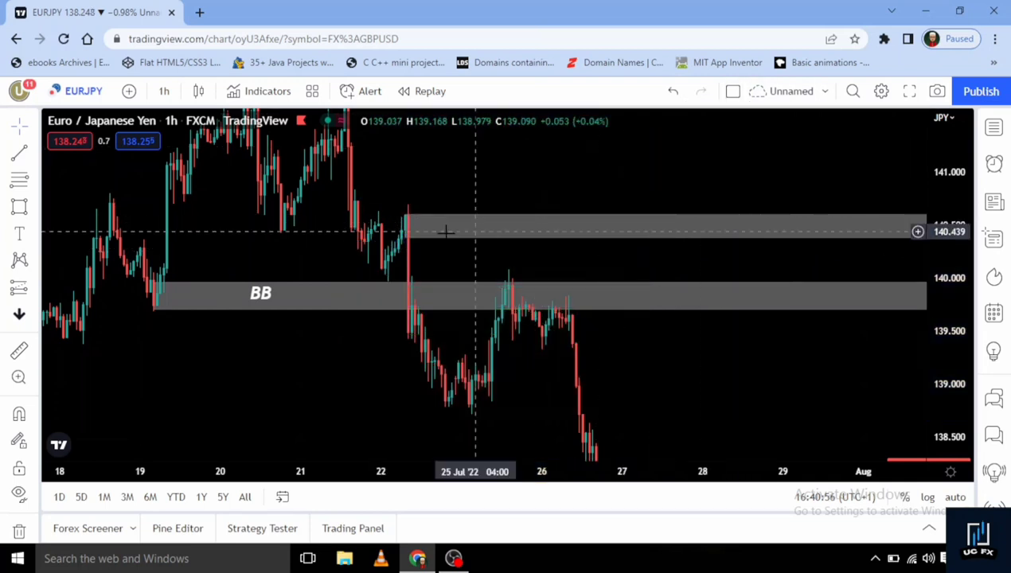
Step: Switch the chart to the 15-minute timeframe and frame the 25–26 July price action around the BB zone
left_click(164, 91)
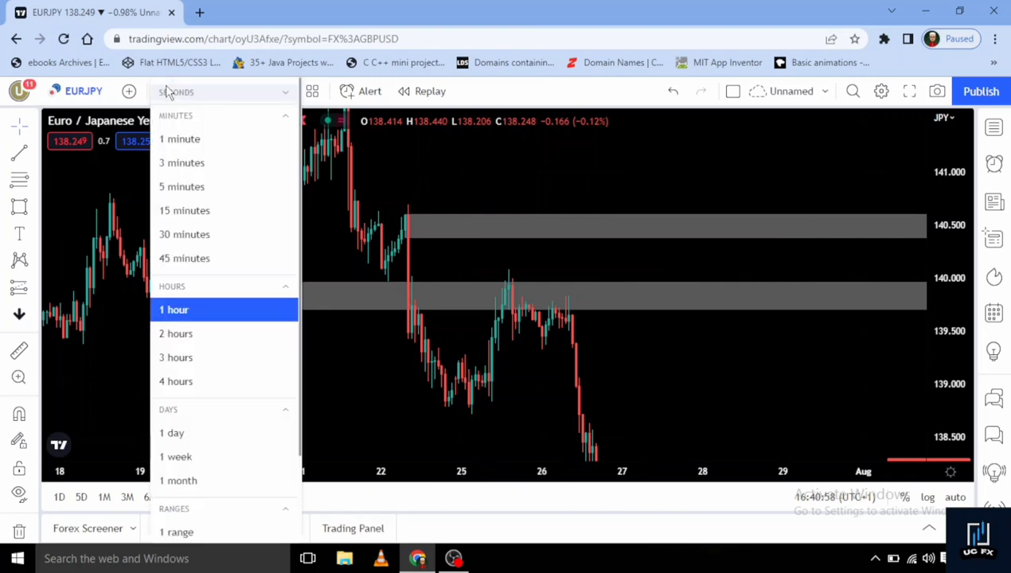
left_click(186, 212)
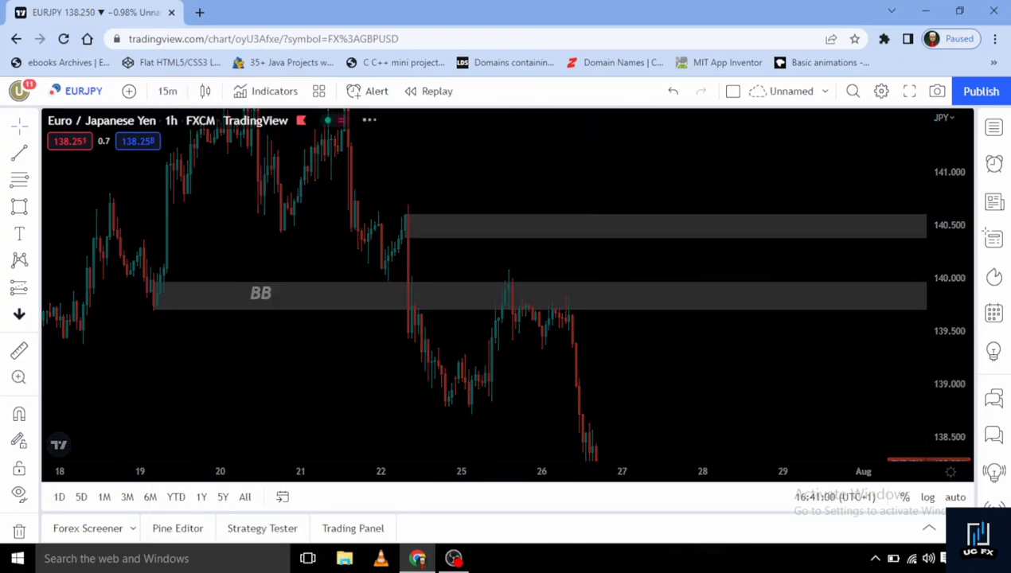
left_click_drag(252, 335, 289, 338)
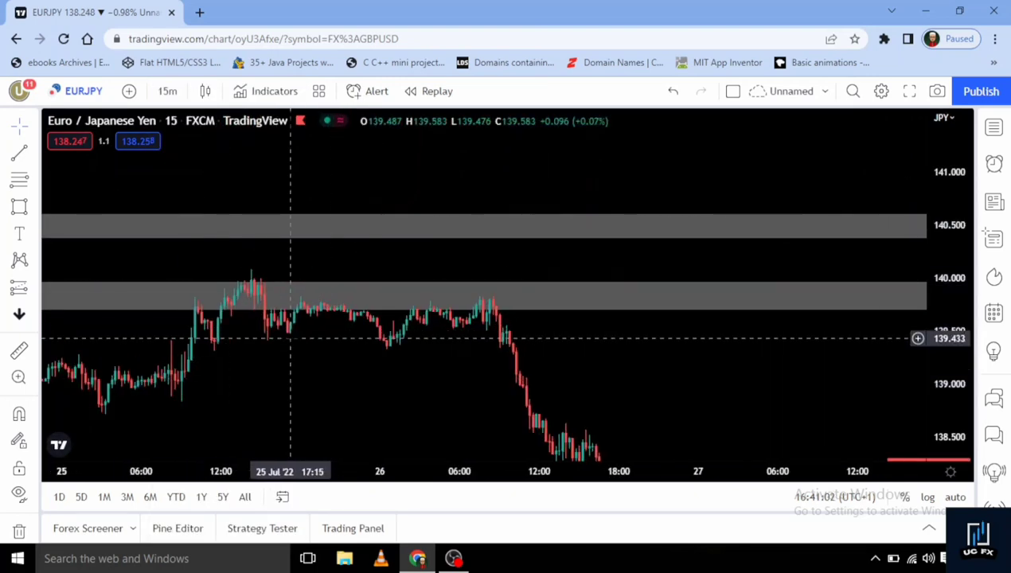
left_click_drag(947, 370, 947, 343)
left_click_drag(447, 359, 524, 300)
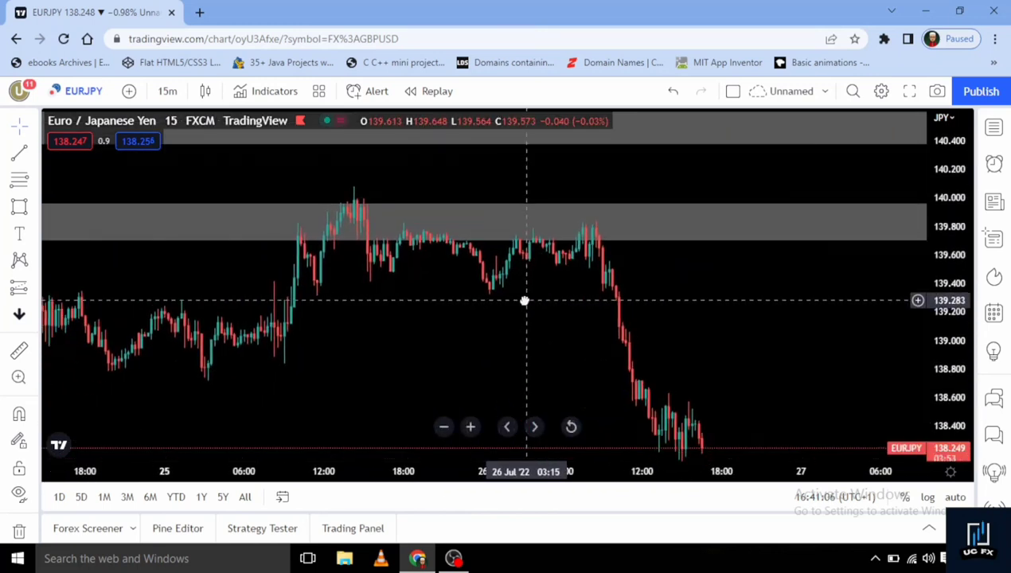
Step: Draw a rectangle zone from about 139.957 to 139.790 at the 25 July high inside the BB zone and fill it blue
scroll(380, 297, "up", 1)
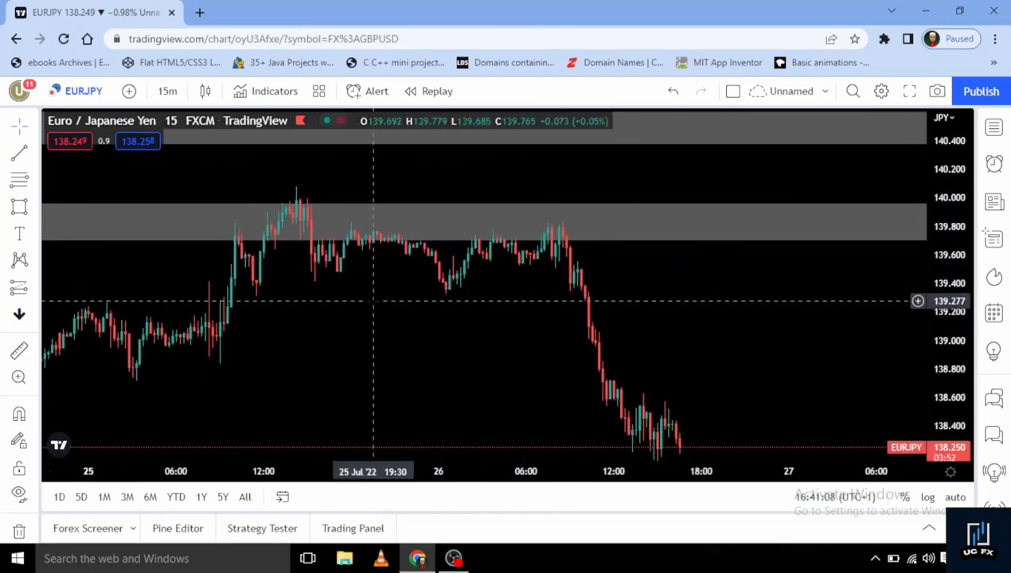
left_click(102, 231)
left_click(303, 227)
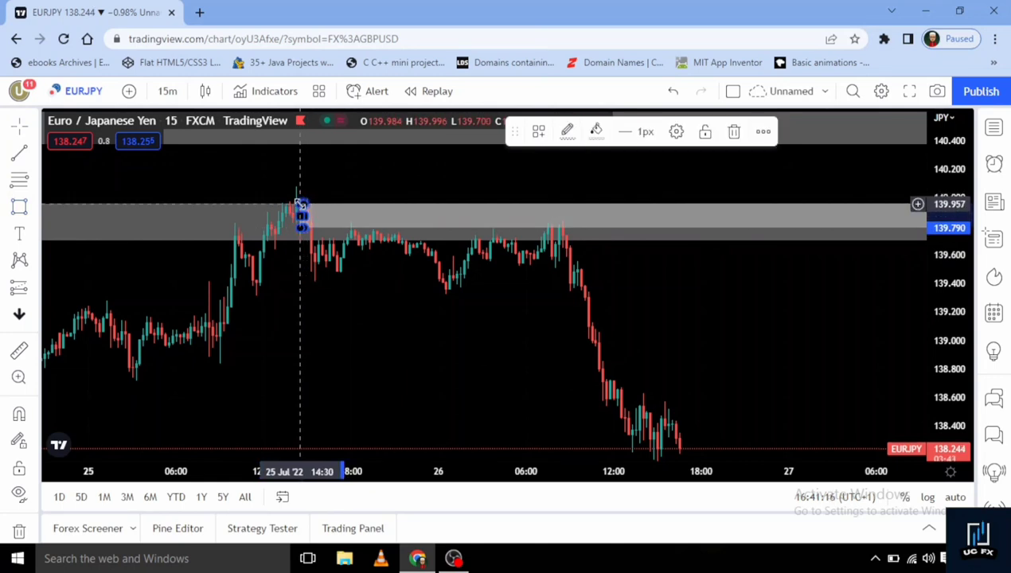
left_click(598, 138)
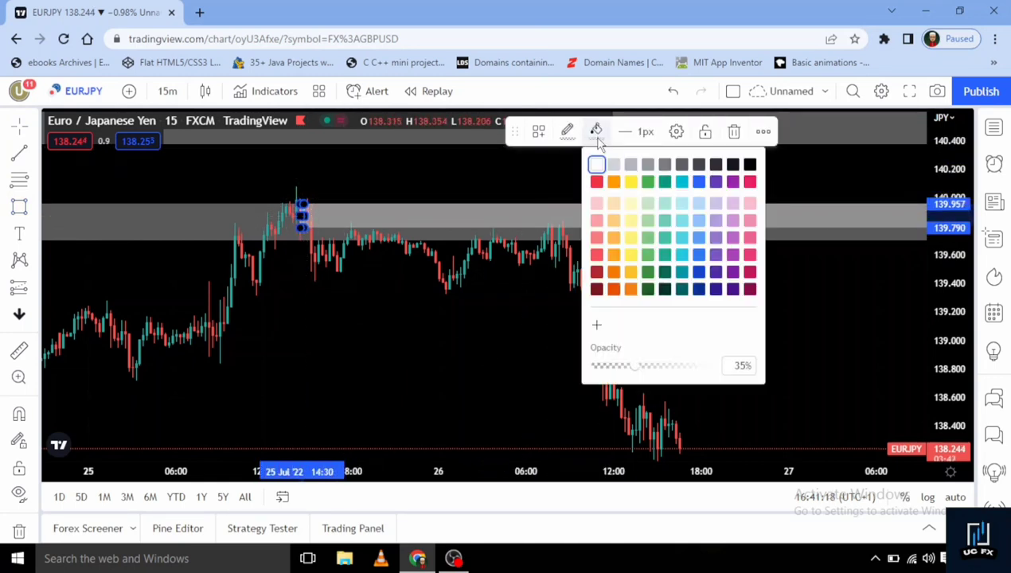
left_click(698, 182)
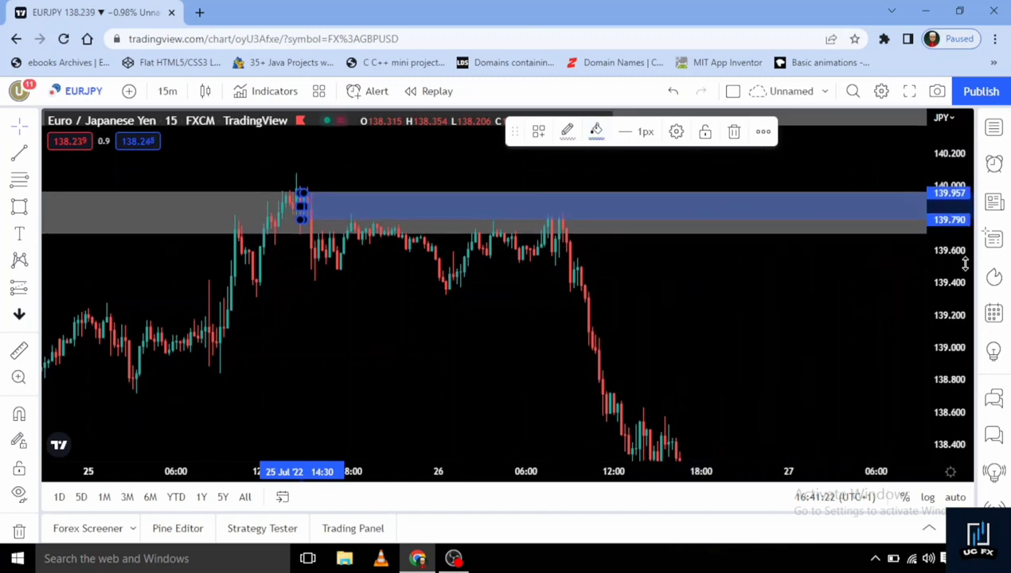
Step: Draw a nearly horizontal trend line at about 139.409 from the 25 July 15:30 low to just before 26 July
left_click_drag(447, 275, 416, 325)
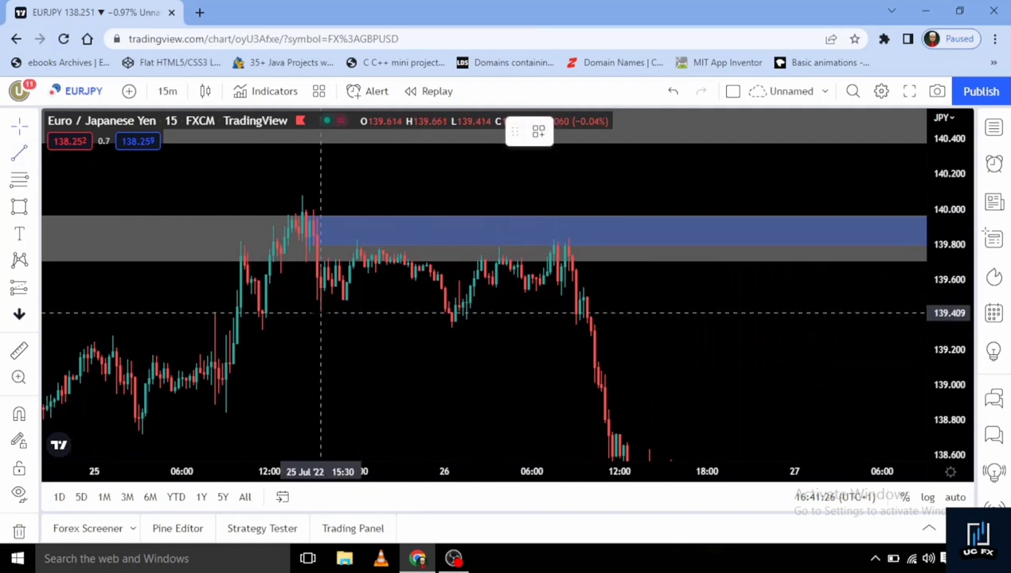
left_click(320, 313)
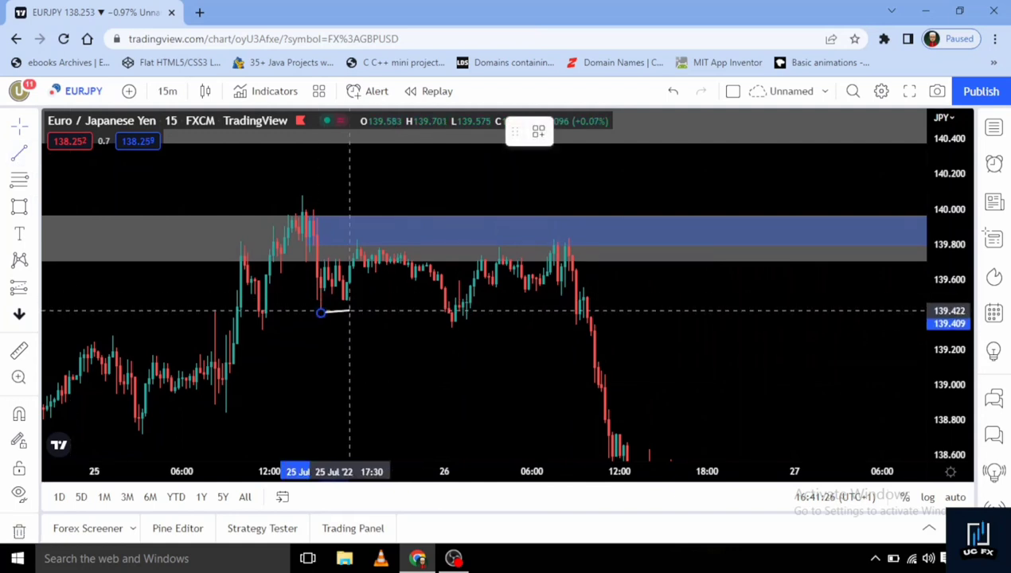
left_click(440, 313)
left_click(409, 330)
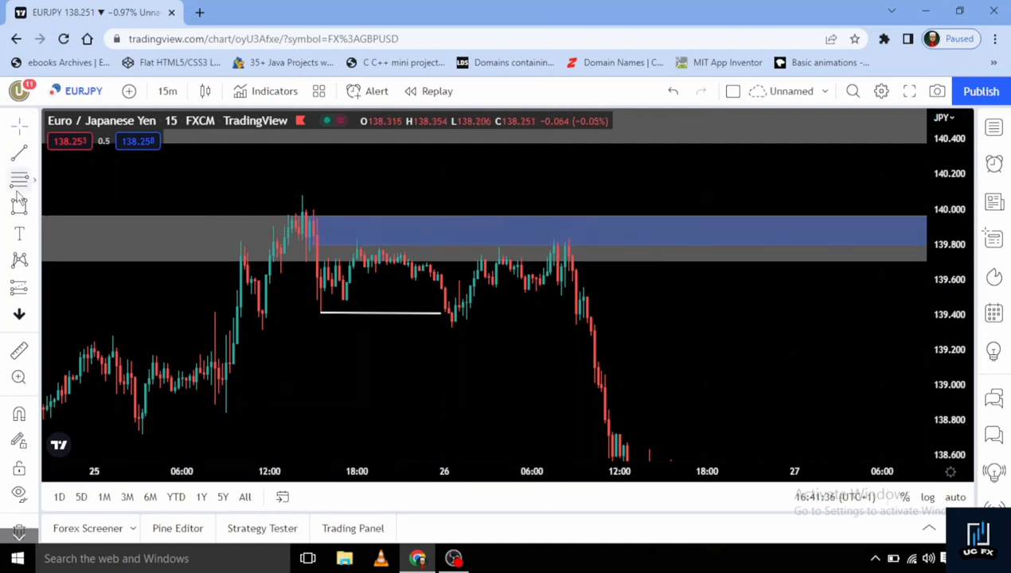
Step: Place a Short Position with entry at about 139.762 near 26 July 08:15 and set its stop level to about 140.013
left_click(32, 293)
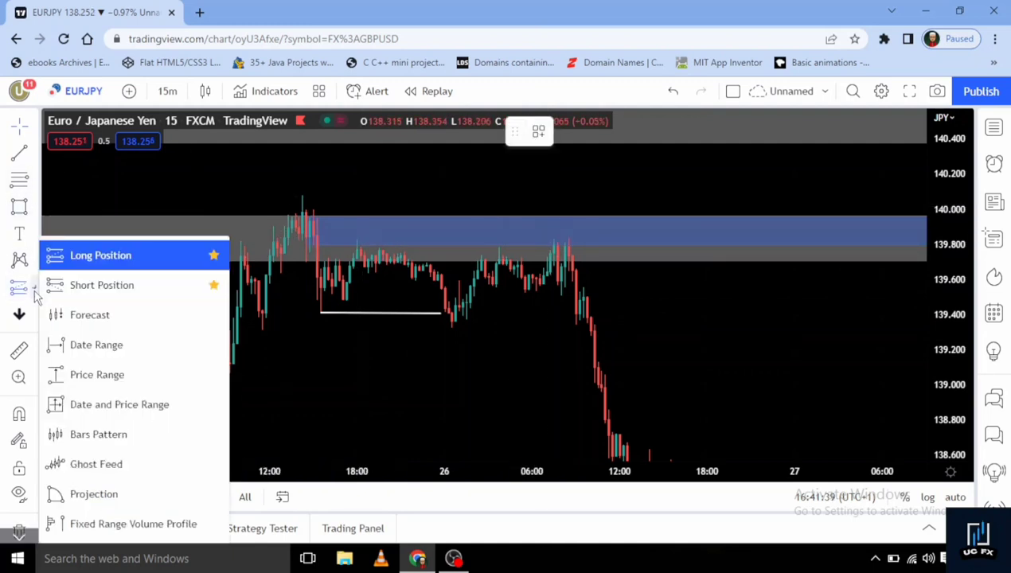
left_click(80, 287)
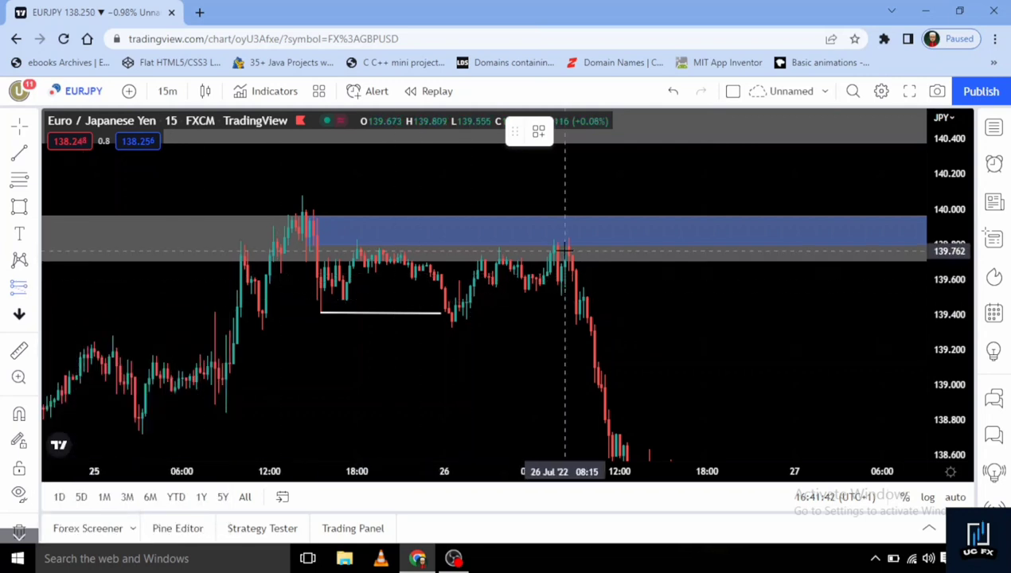
left_click(565, 250)
left_click_drag(564, 185, 567, 207)
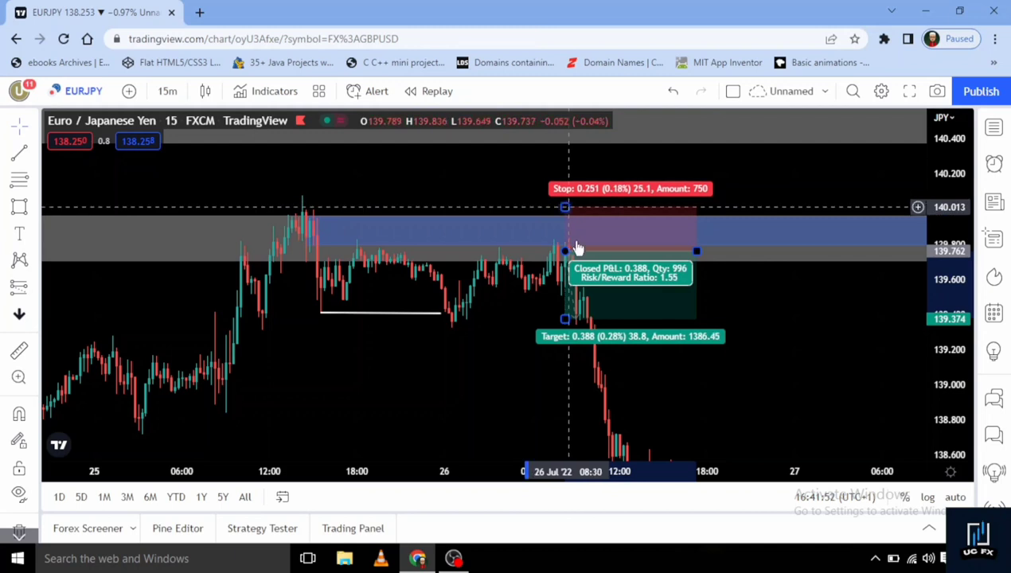
Step: Move the short position's entry to about 139.822 at 26 July 08:00 and extend its end past 18:00
left_click(565, 253)
mouse_move(565, 254)
left_mouse_down()
mouse_move(565, 237)
mouse_move(563, 247)
left_mouse_up()
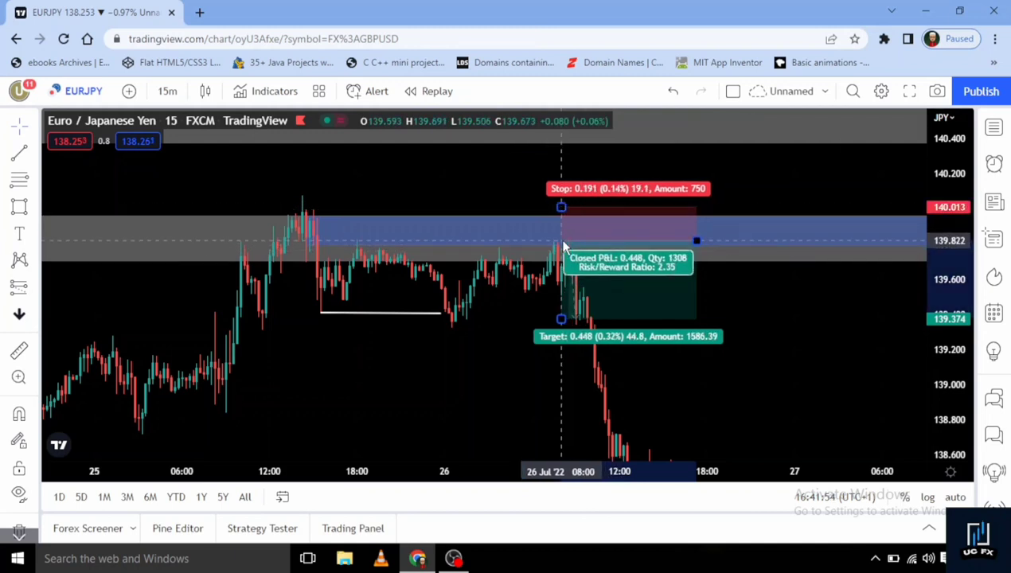
left_click(563, 246)
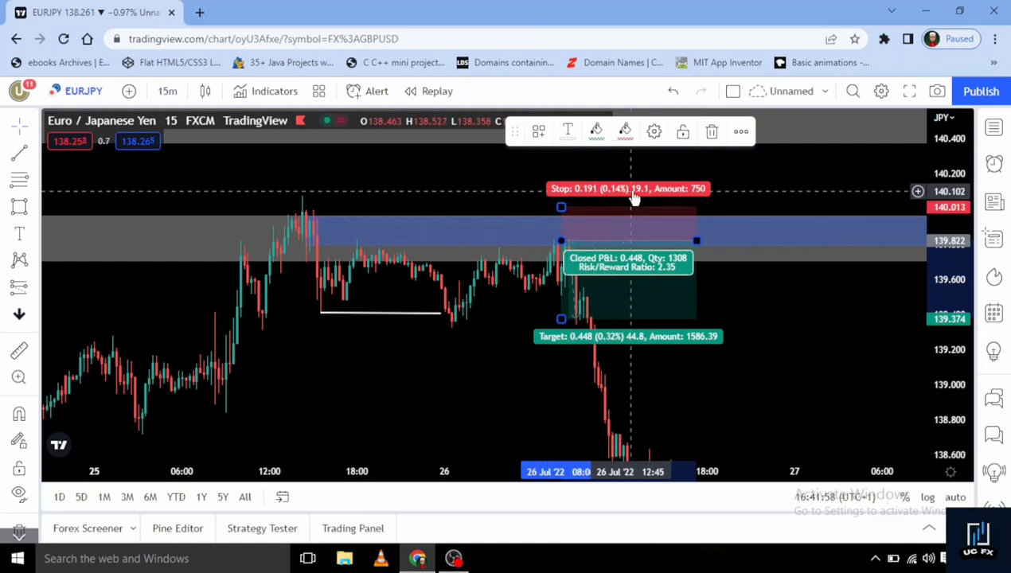
left_click_drag(696, 240, 724, 241)
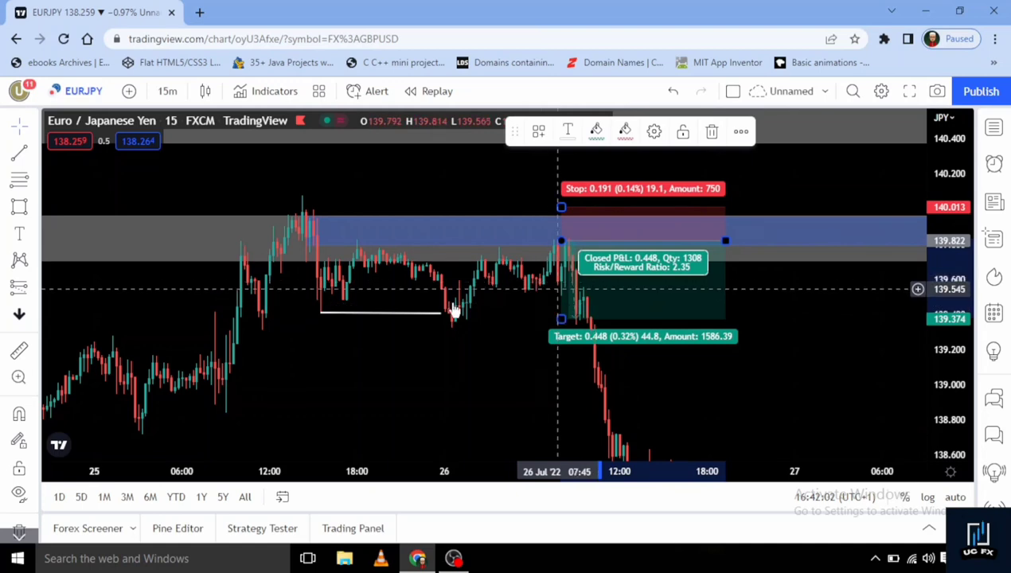
Step: Switch the EURJPY chart to the 4-hour timeframe and bring the short position at the BB zone into view
left_click(168, 91)
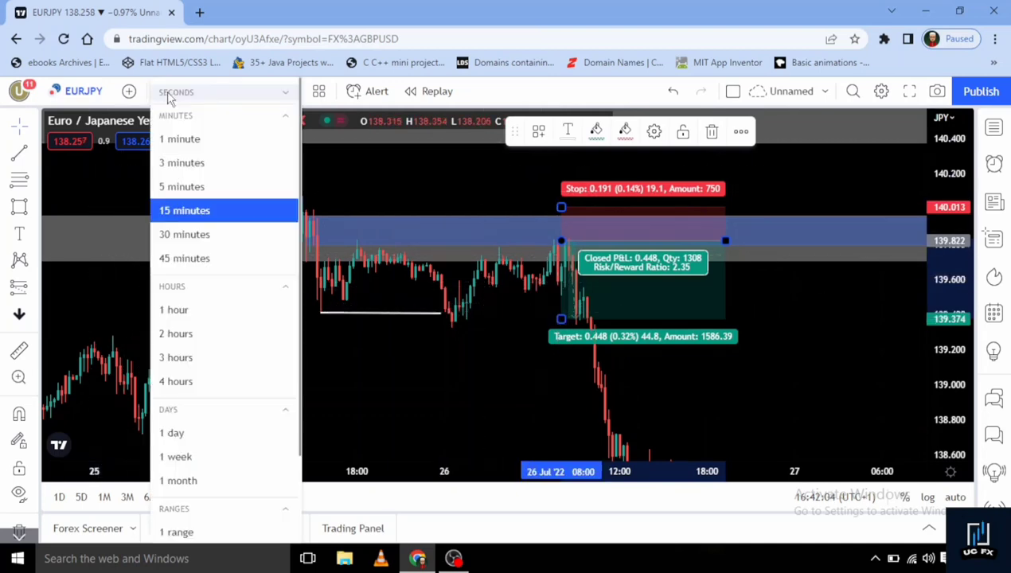
left_click(176, 381)
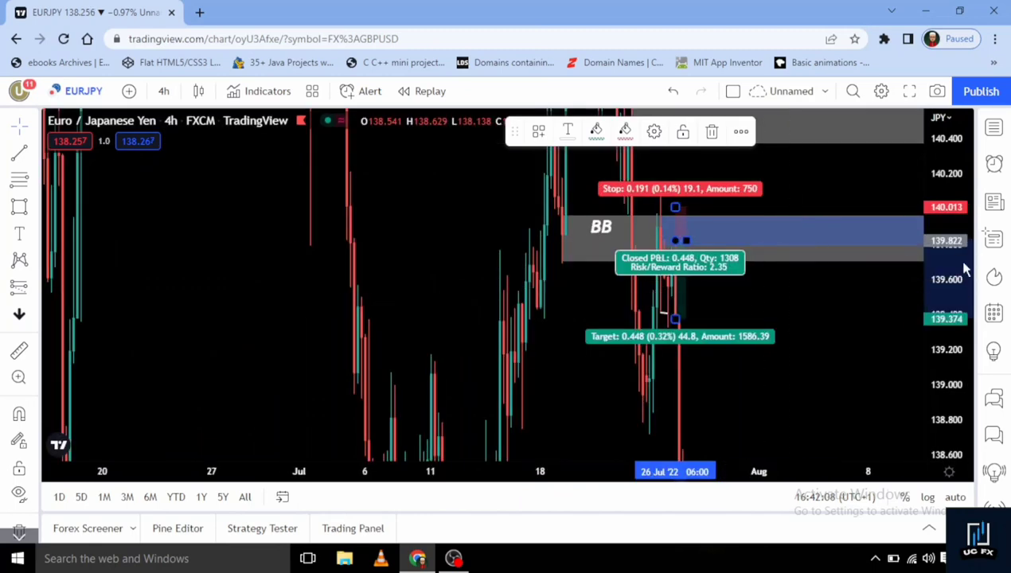
left_click_drag(960, 269, 947, 335)
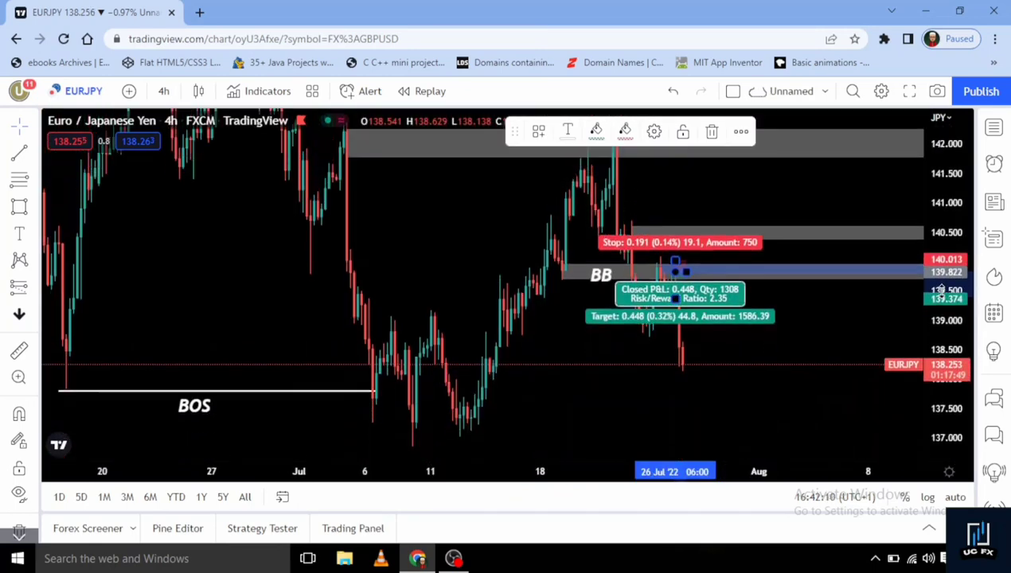
left_click_drag(451, 350, 386, 318)
scroll(412, 310, "up", 3)
Step: Lower the short position's target to 137.389 and extend its end to about 28 July 14:00
left_click(388, 245)
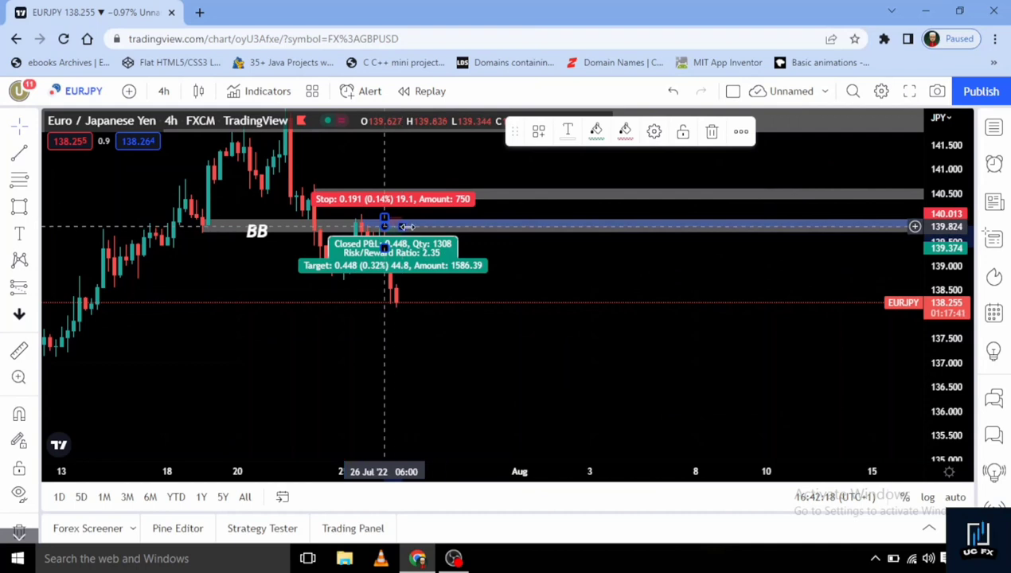
left_click_drag(385, 248, 375, 329)
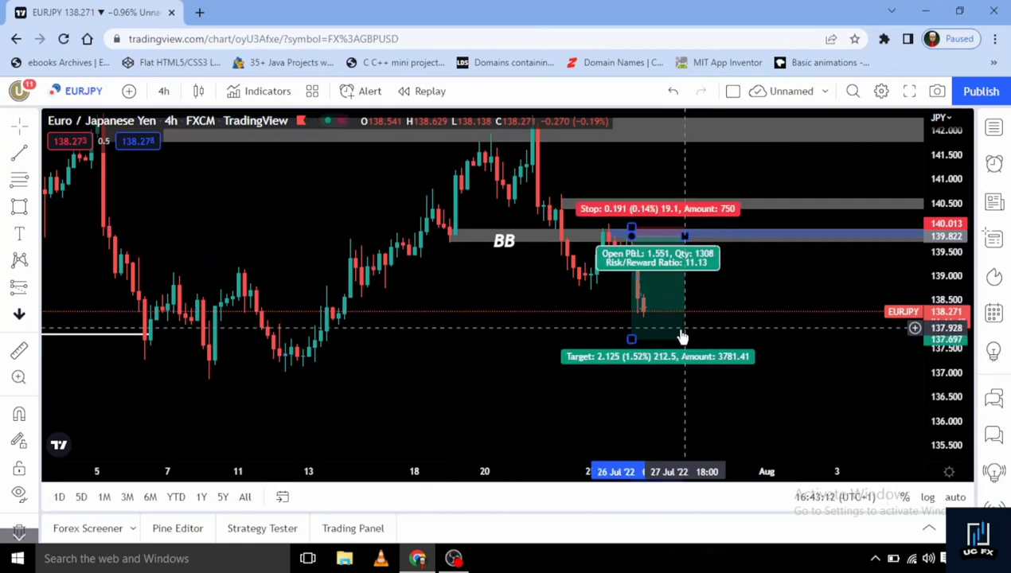
left_click(648, 336)
left_click_drag(632, 336, 633, 354)
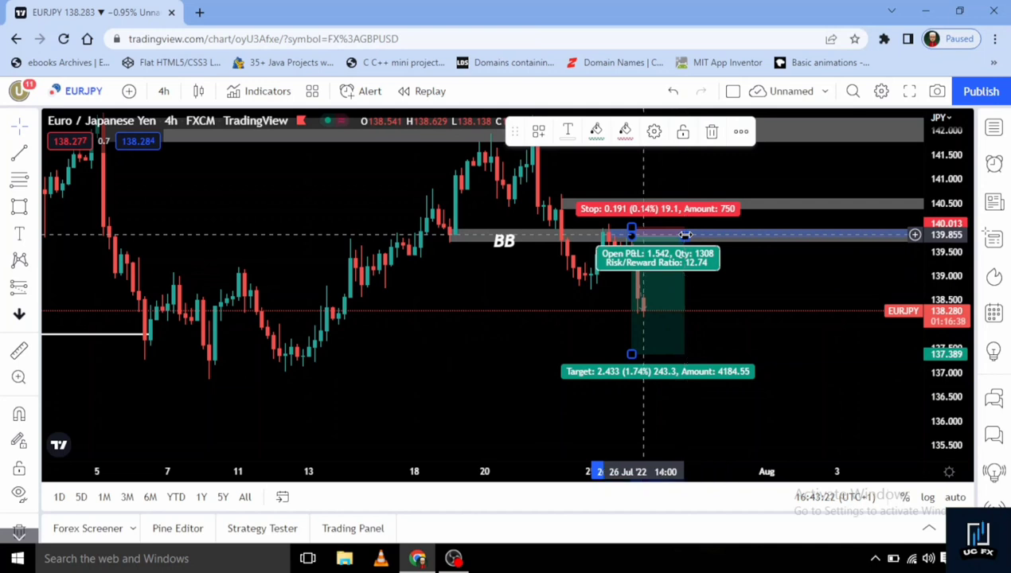
left_click_drag(685, 235, 714, 237)
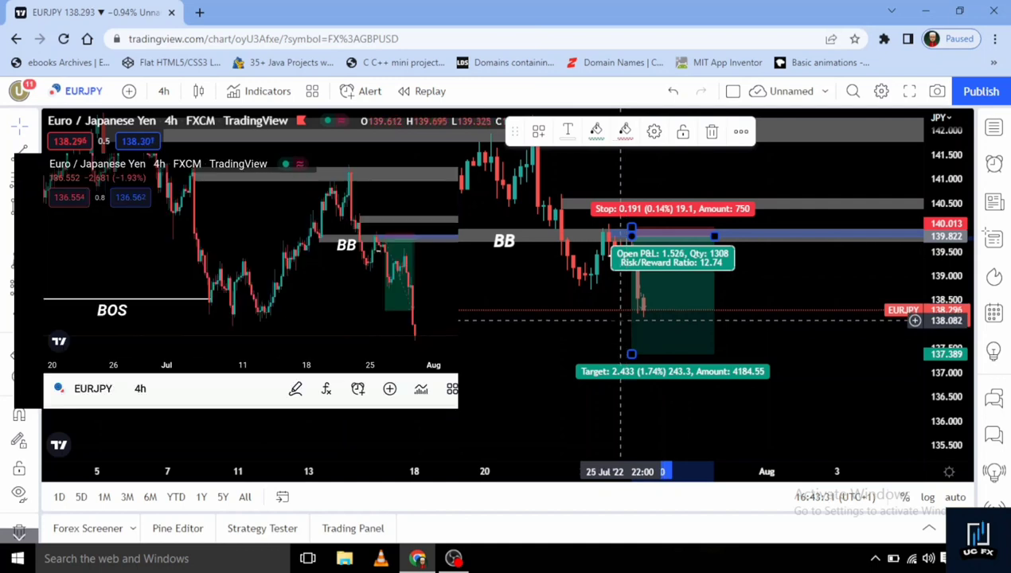
Step: Examine the 4-hour price reaction from the BB zone and the short position against the earlier lows and supply zones
left_click_drag(555, 304, 535, 352)
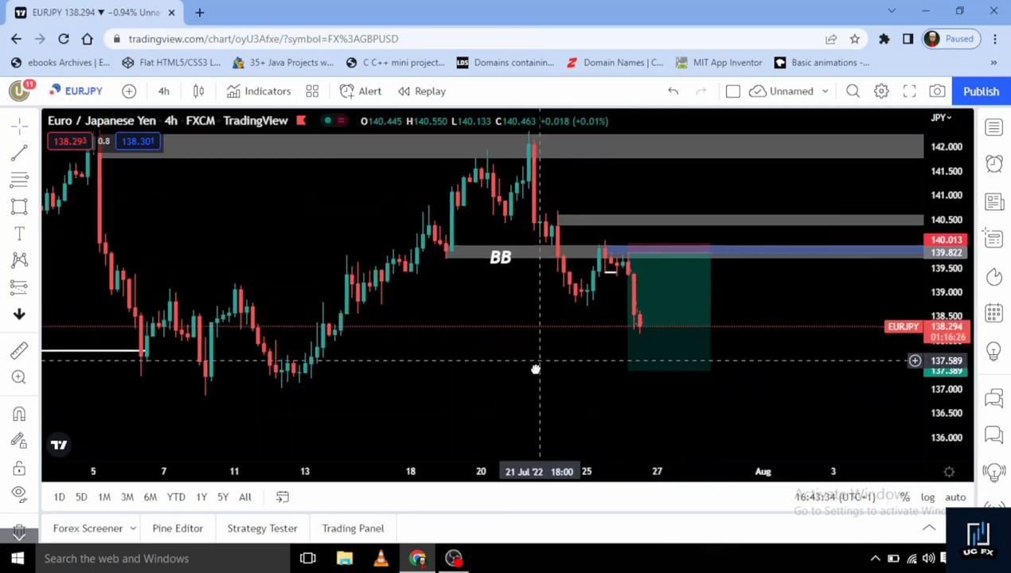
scroll(748, 298, "up", 2)
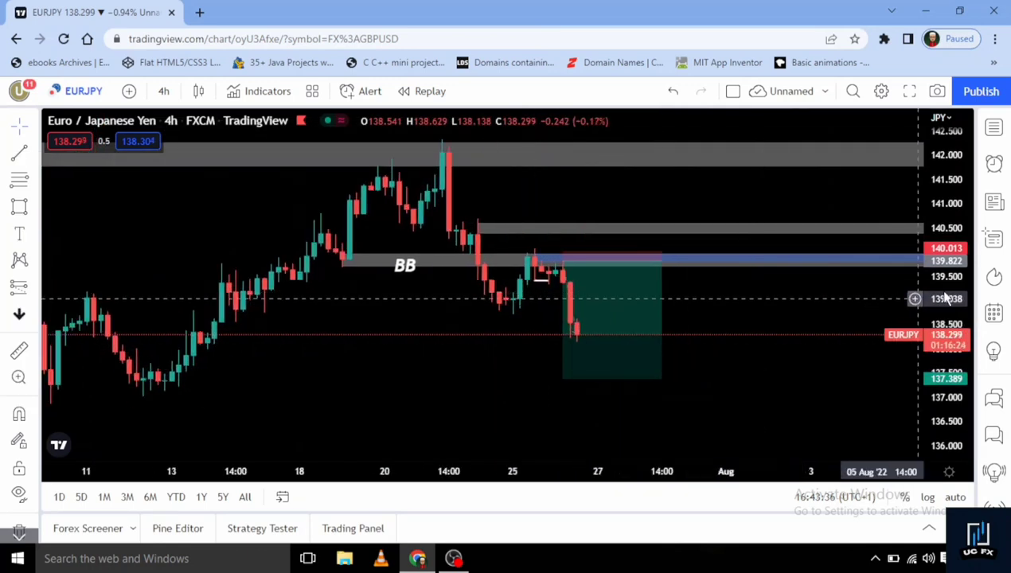
left_click_drag(945, 302, 945, 270)
scroll(914, 287, "up", 1)
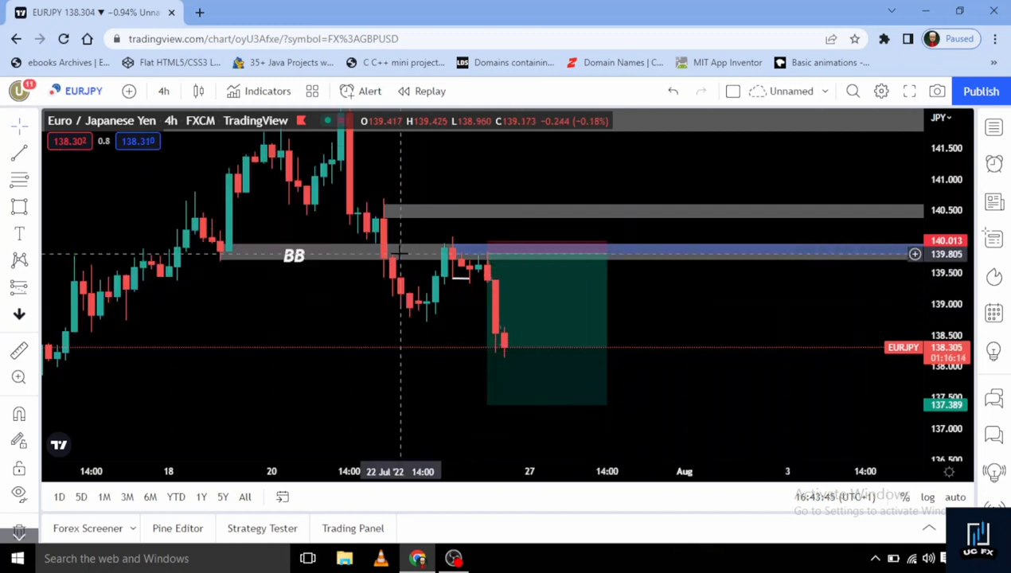
scroll(340, 297, "down", 2)
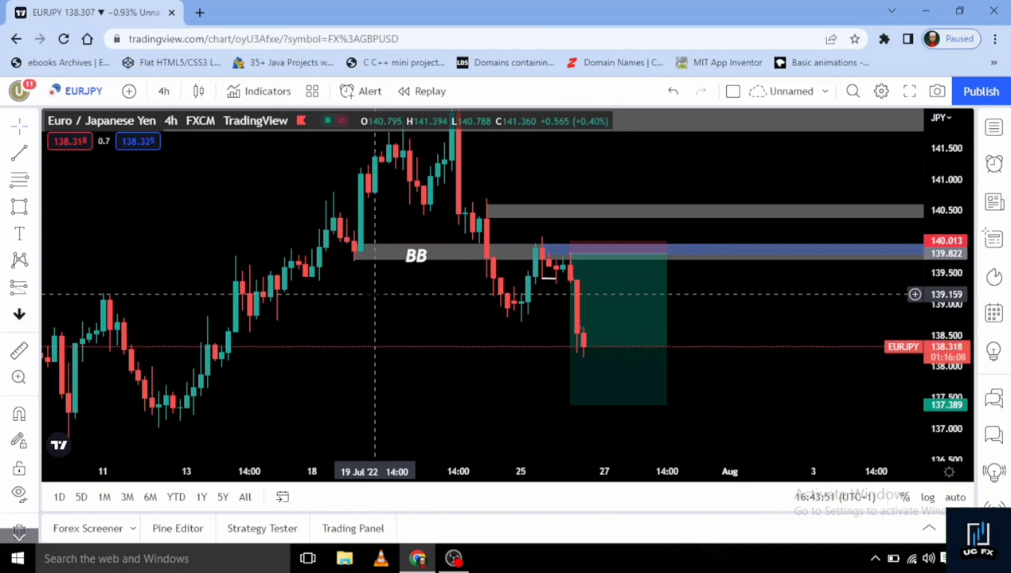
scroll(380, 294, "down", 3)
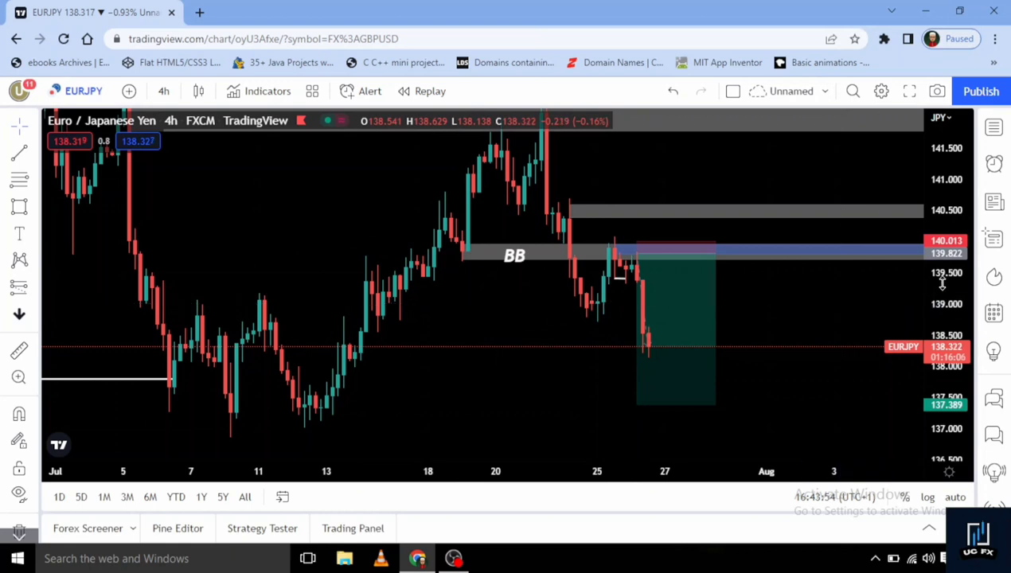
left_click_drag(942, 284, 941, 306)
scroll(579, 376, "down", 1)
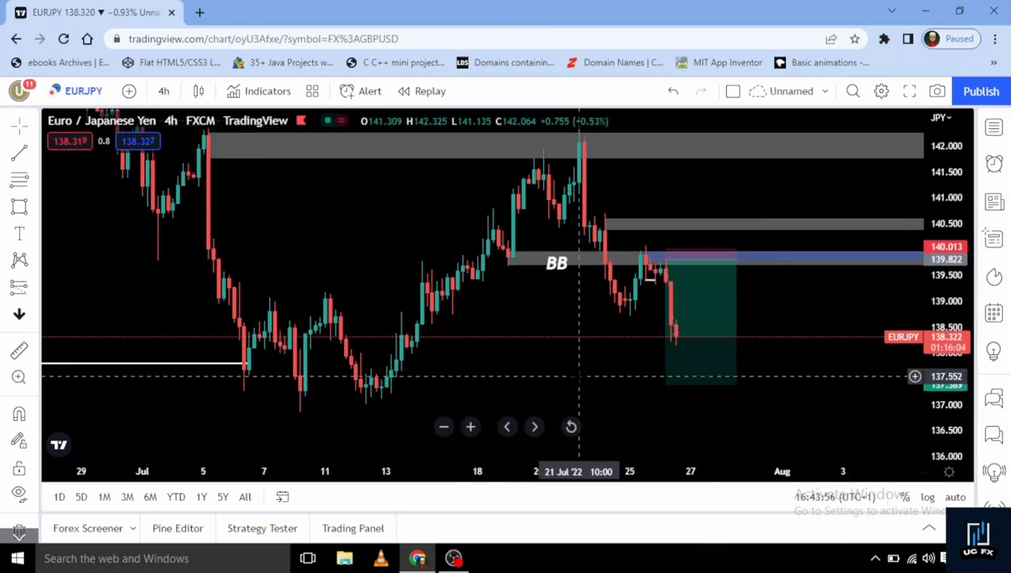